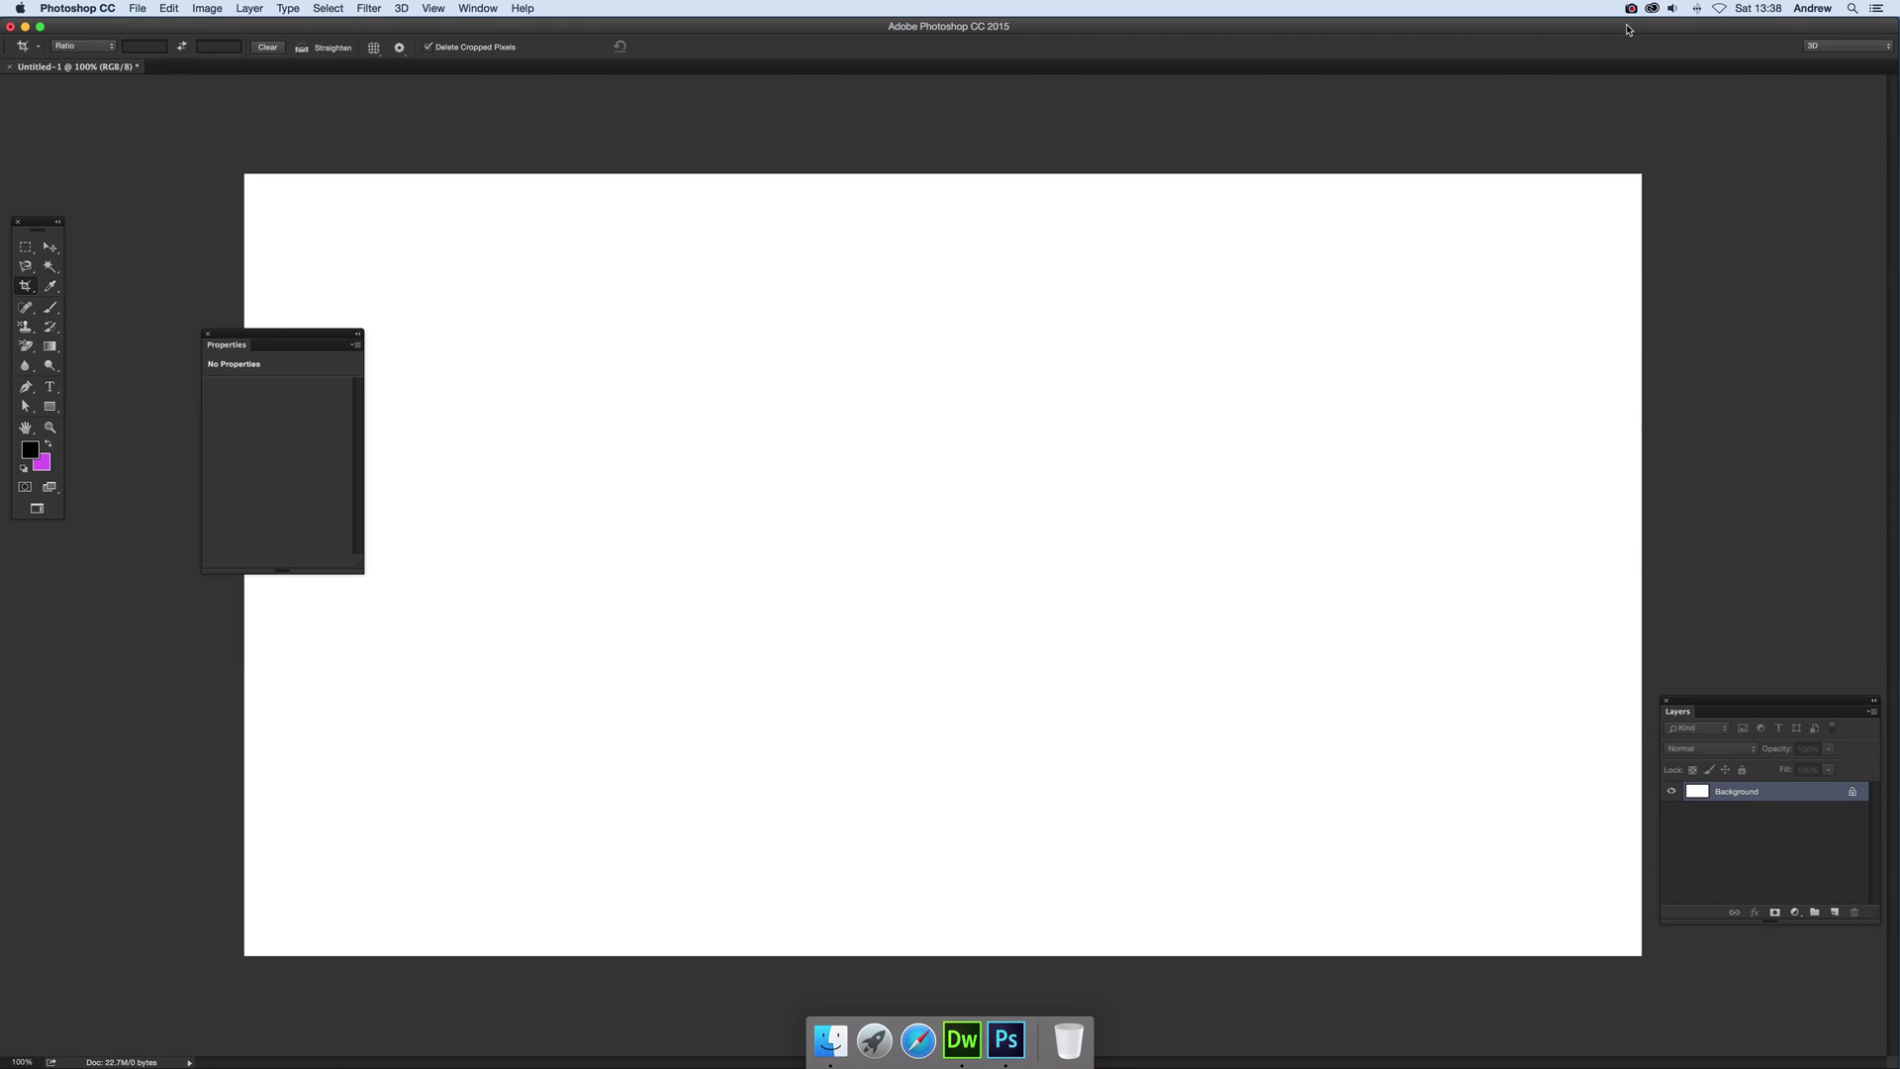
# - Select the Rectangle tool and expand its flyout to list the shape tools
pyautogui.click(50, 408)
pyautogui.moveTo(49, 410); pyautogui.dragTo(59, 402)
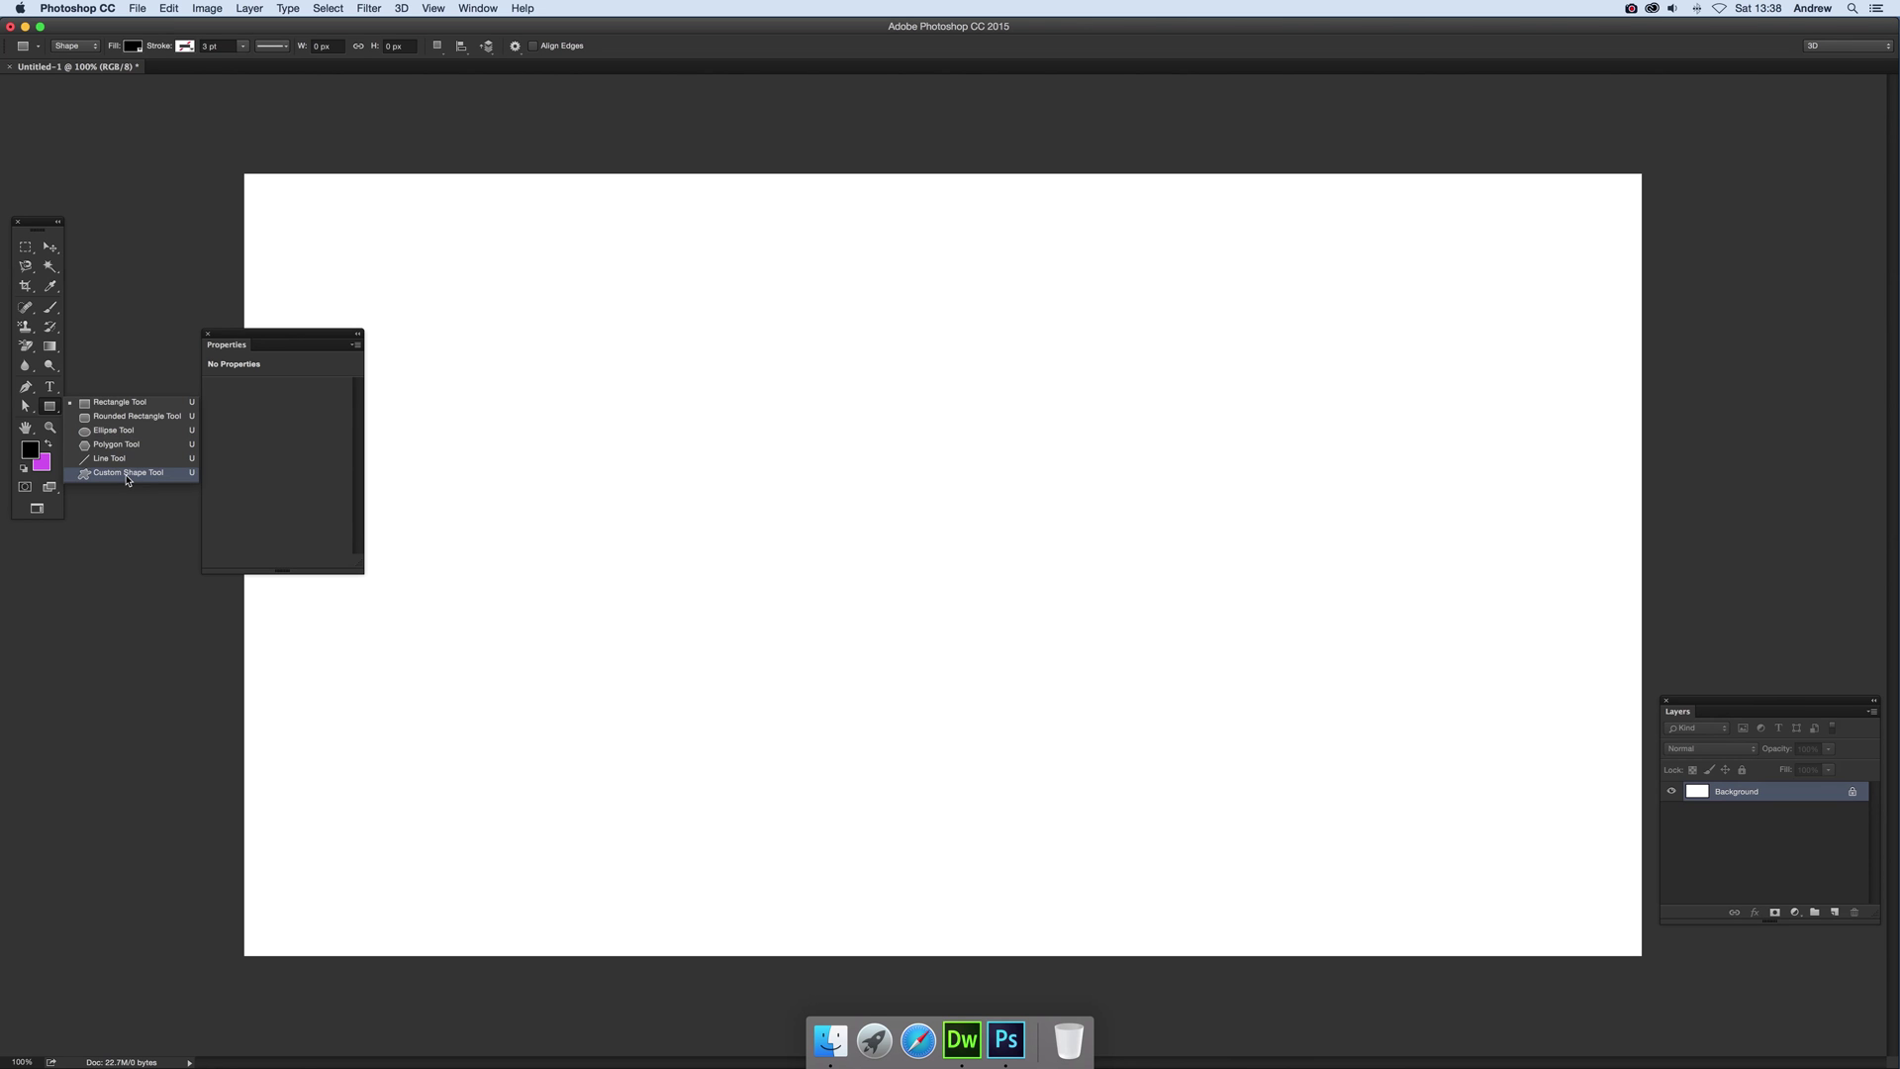
# - Draw a tall 622 × 1684 px rectangle in the page centre as a Shape layer
pyautogui.click(128, 407)
pyautogui.moveTo(796, 244); pyautogui.dragTo(1028, 870)
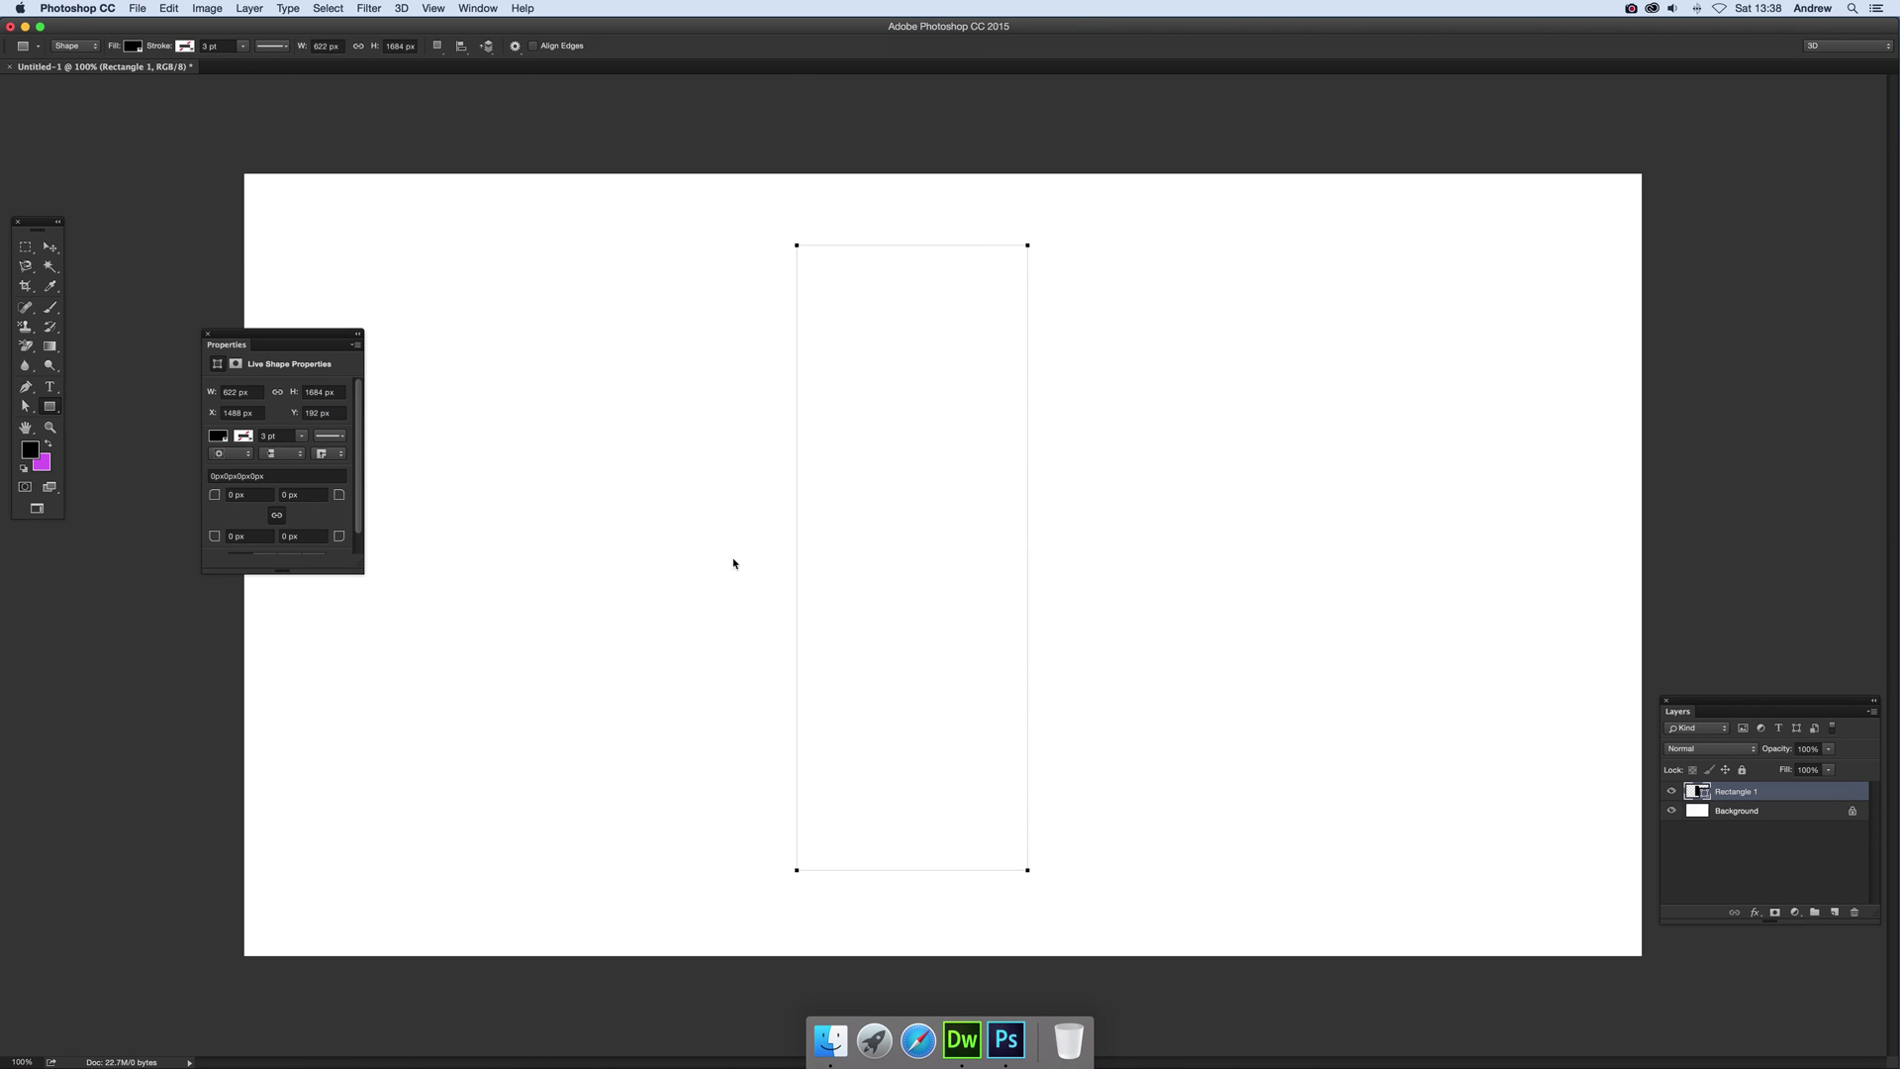
pyautogui.click(68, 50)
pyautogui.click(69, 80)
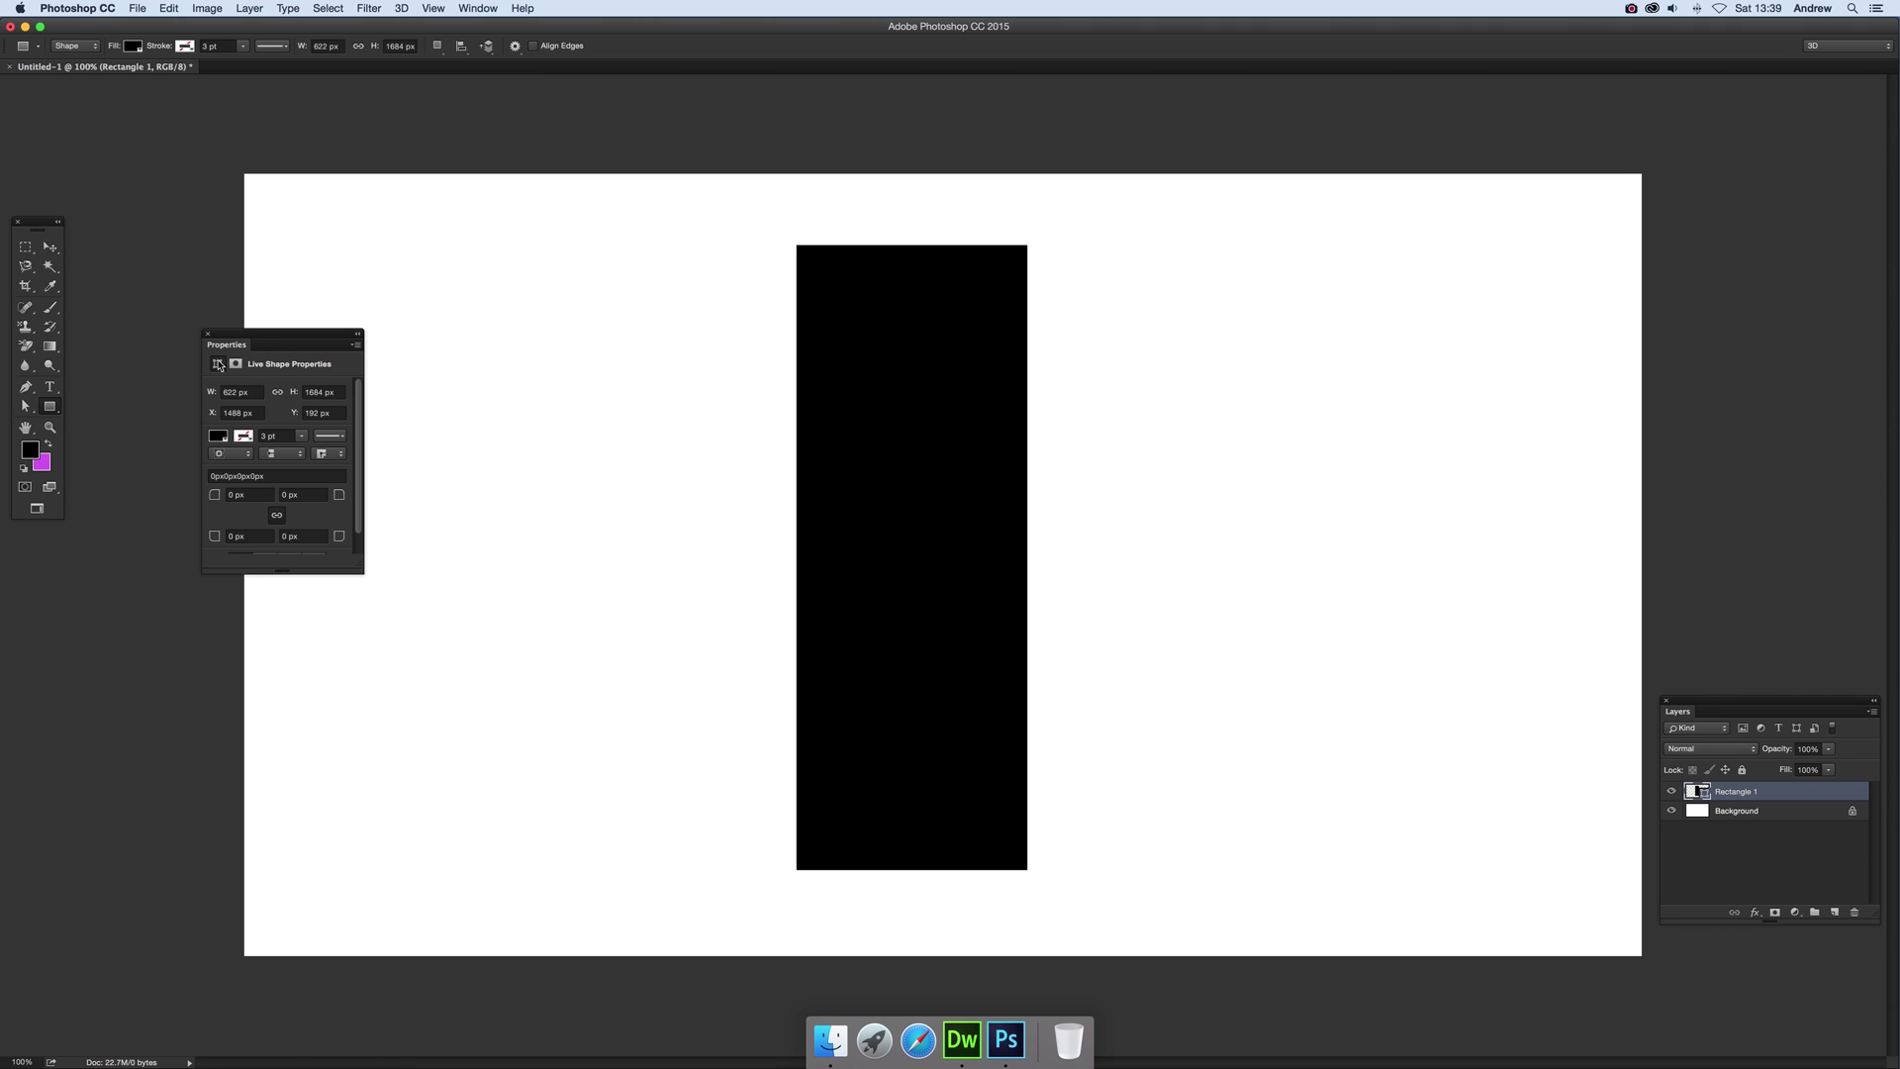
# - Draw a wide crossbar over the tall rectangle, move it into place, and select both rectangles
pyautogui.moveTo(653, 383); pyautogui.dragTo(1216, 581)
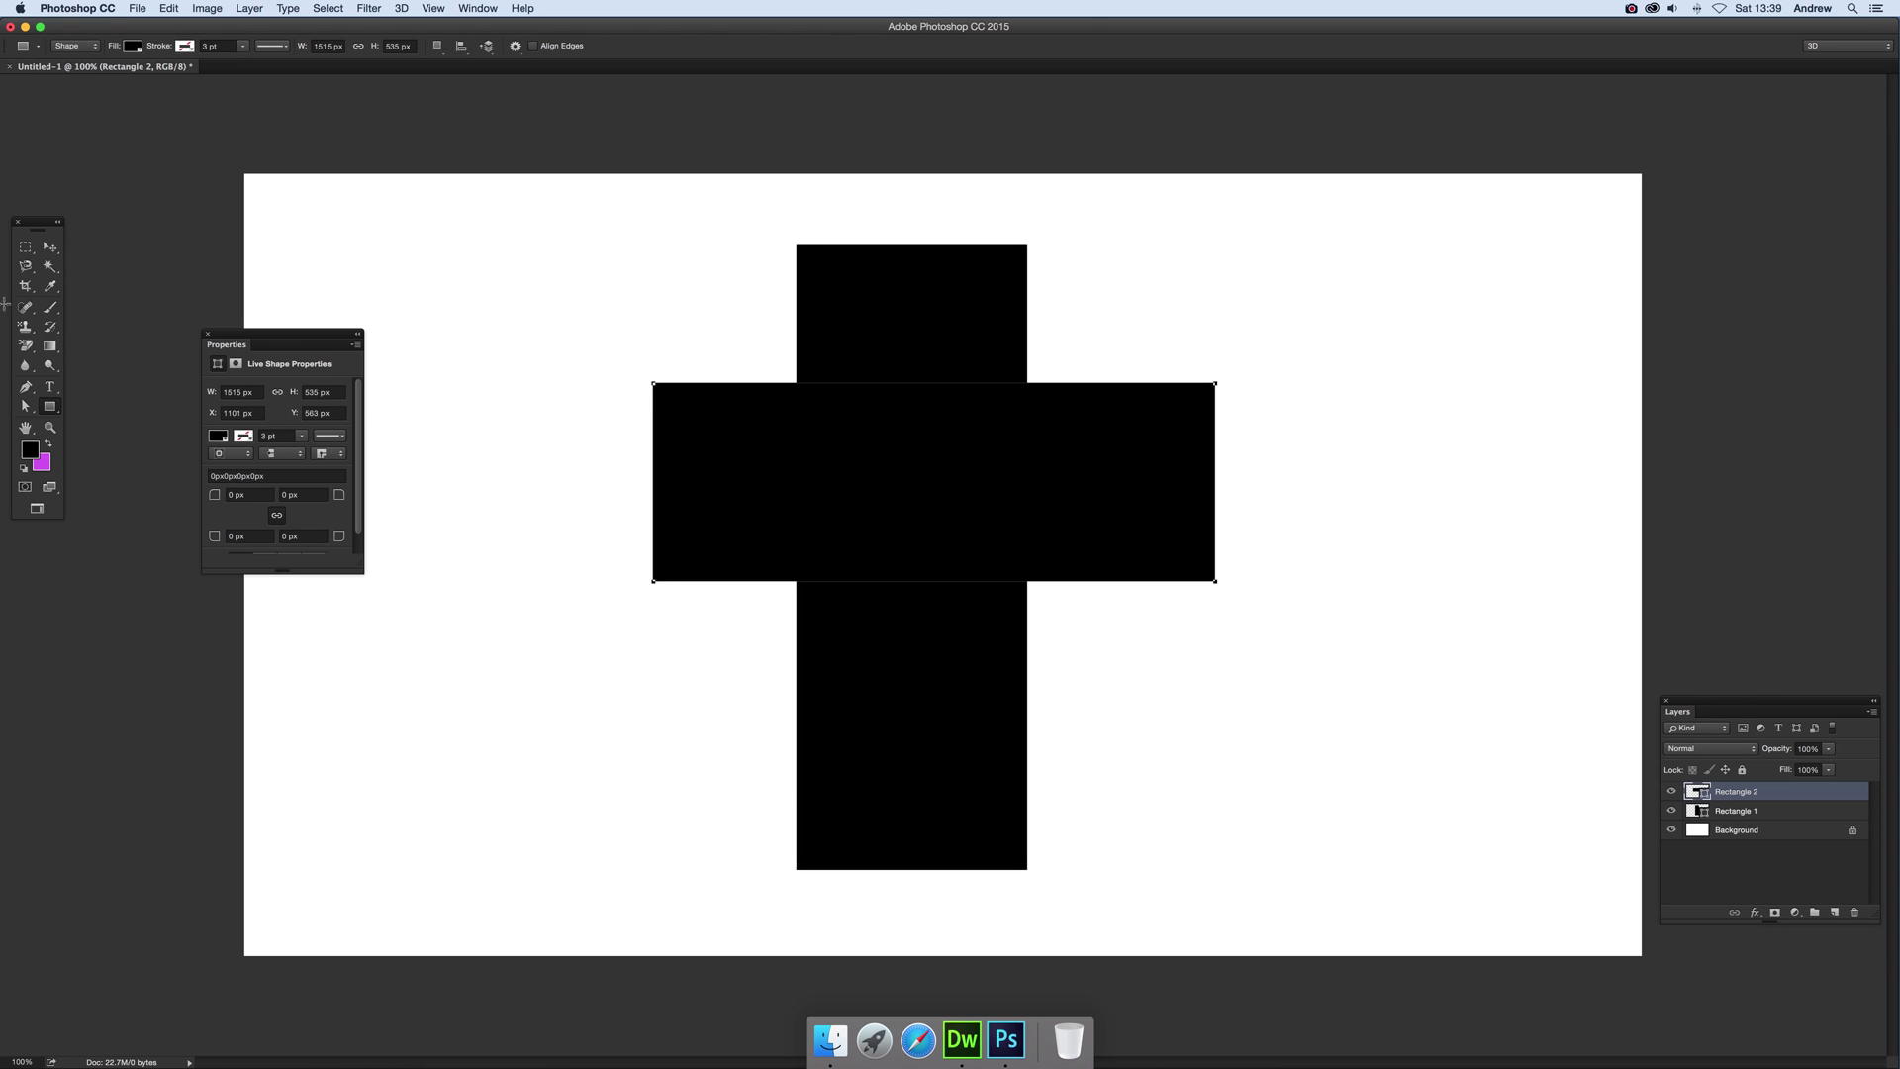
pyautogui.press('v')
pyautogui.moveTo(805, 432)
pyautogui.mouseDown()
pyautogui.moveTo(793, 395)
pyautogui.moveTo(783, 407)
pyautogui.mouseUp()
pyautogui.moveTo(598, 202); pyautogui.dragTo(1252, 899)
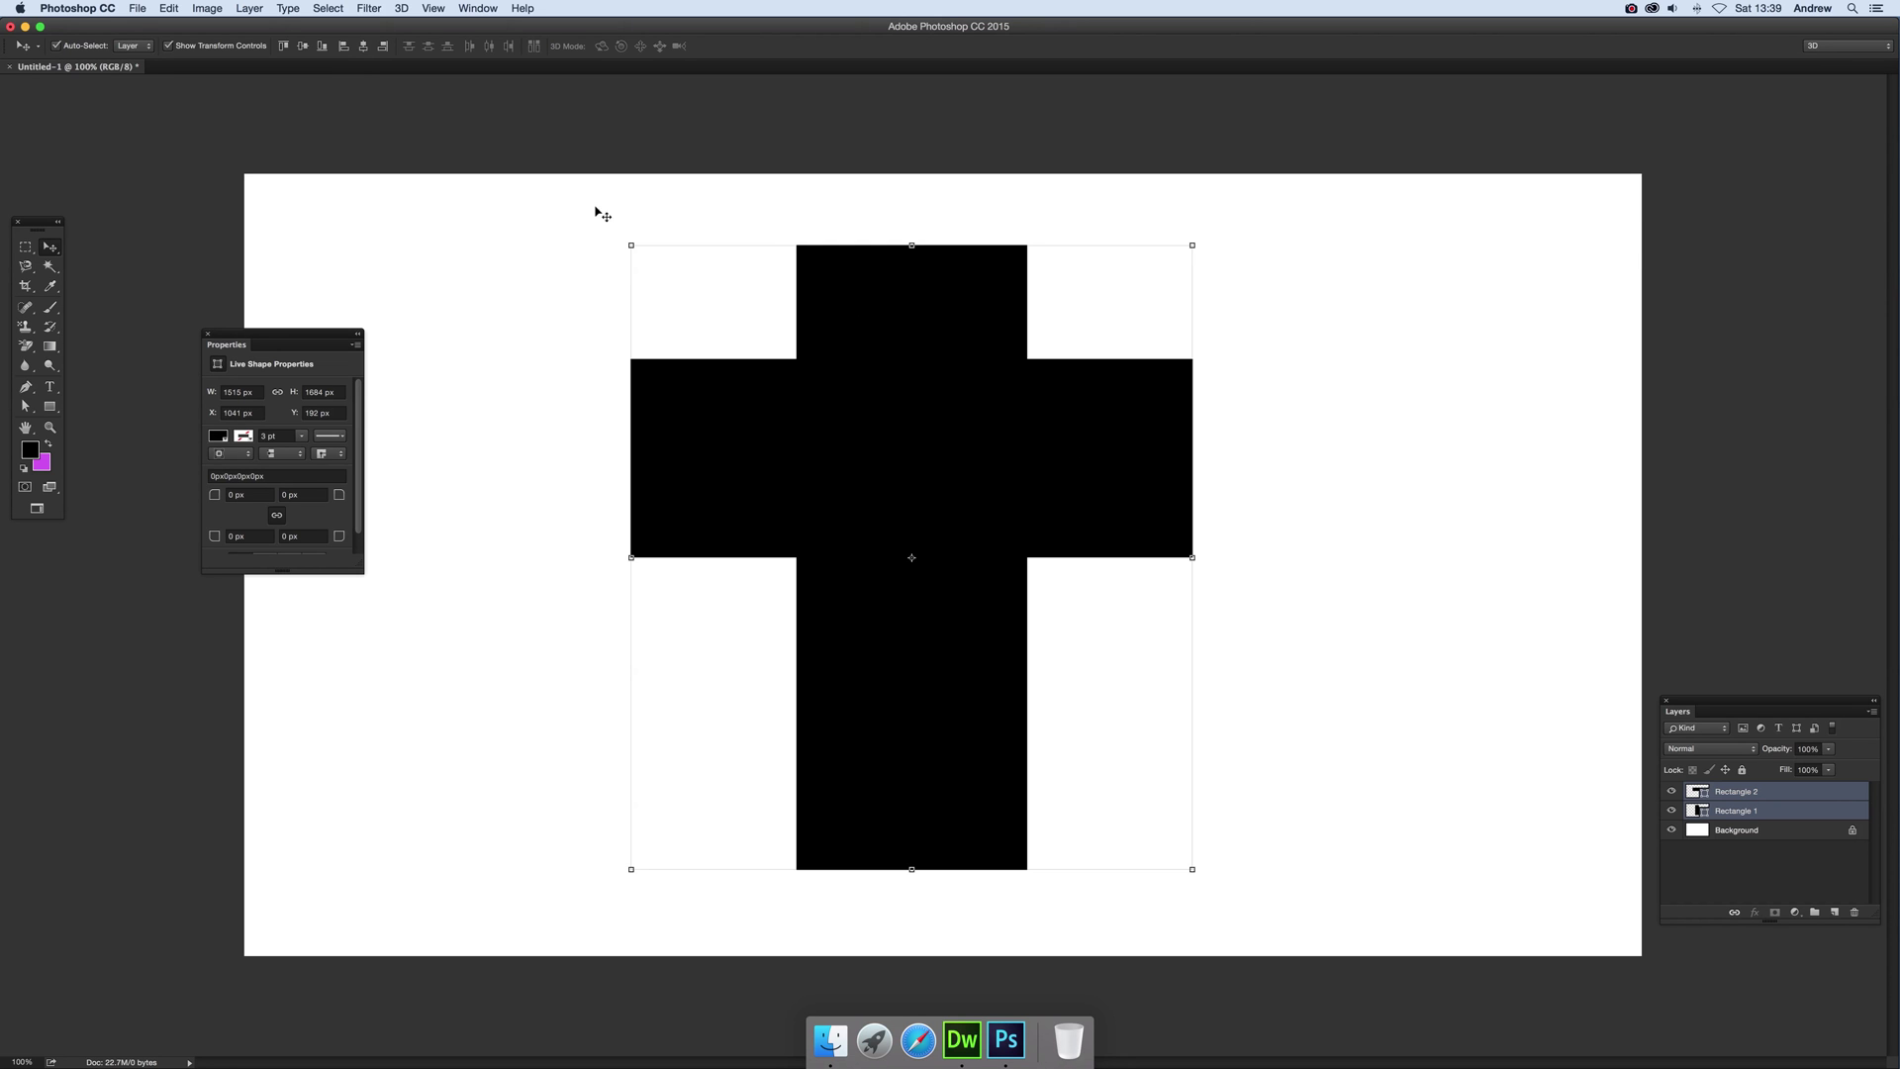
pyautogui.click(170, 8)
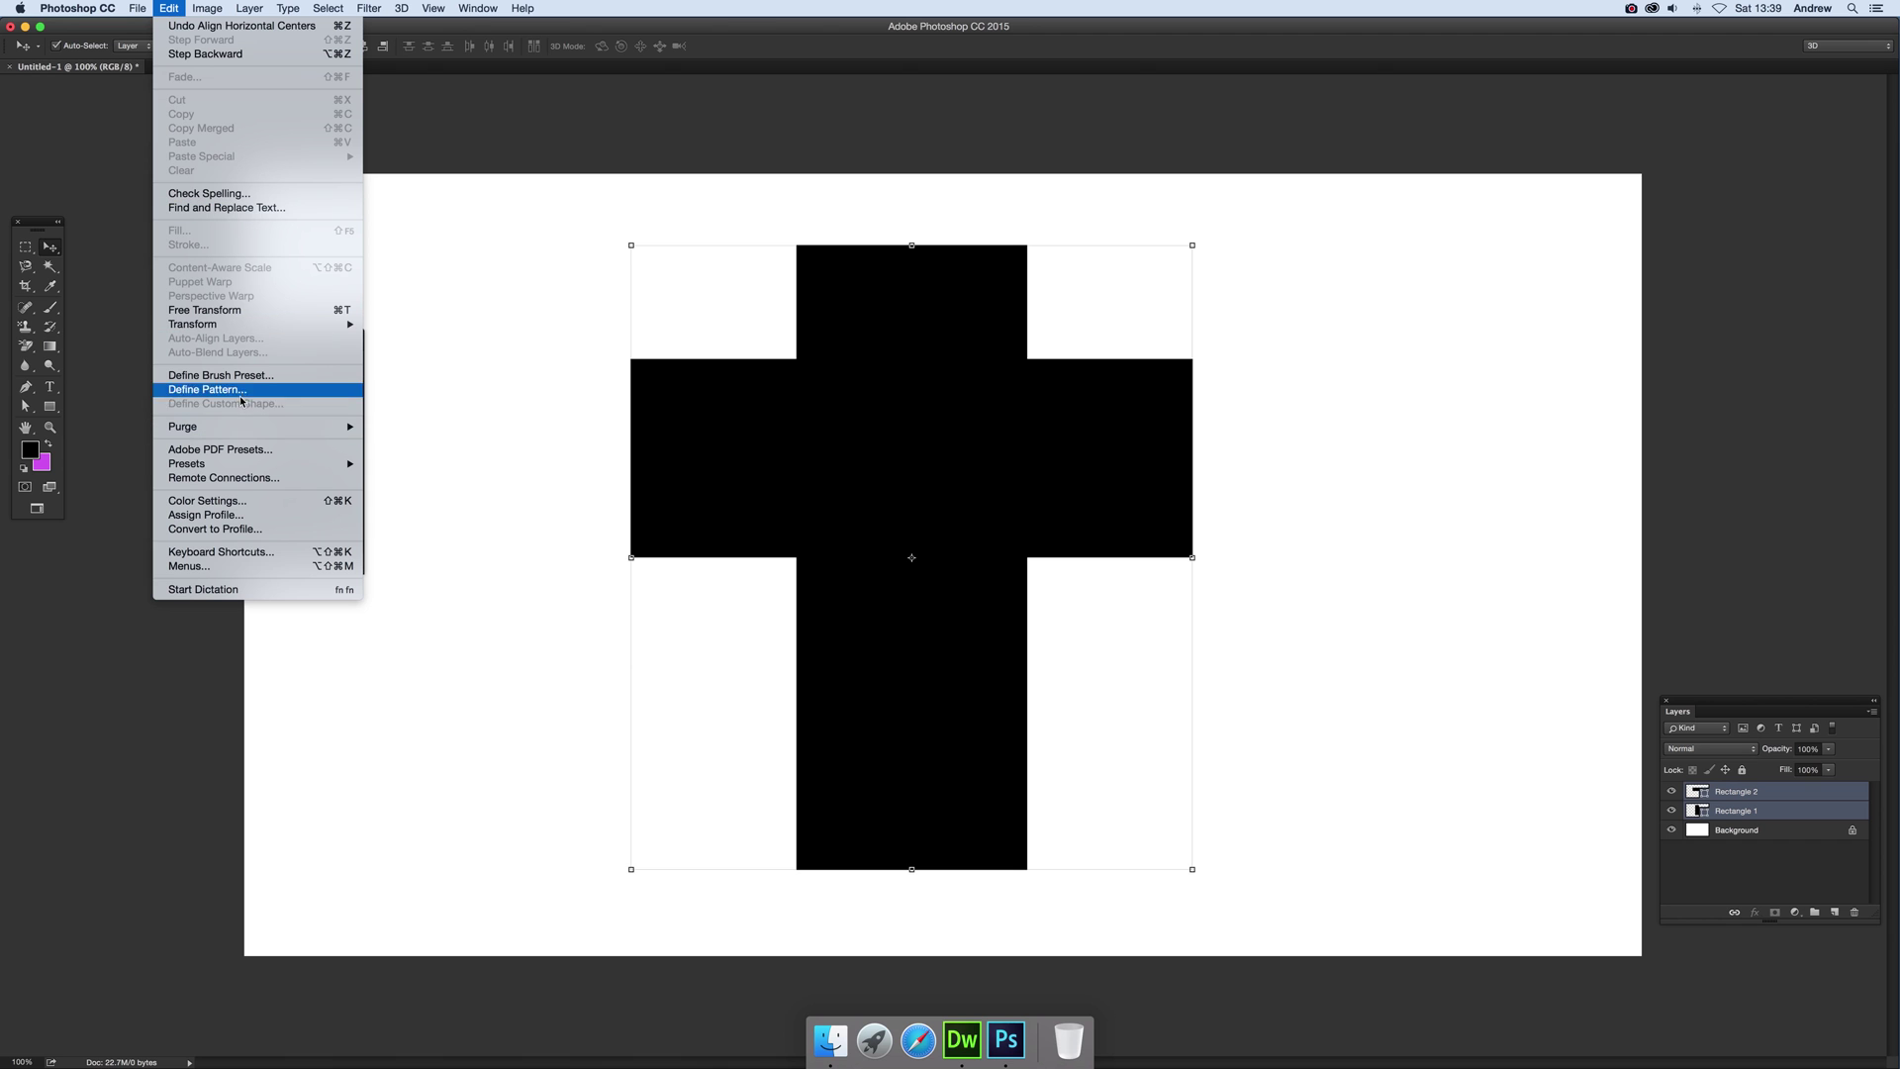
# - Unite the two rectangles into one shape layer with Layer > Combine Shapes > Unite Shapes
pyautogui.click(663, 338)
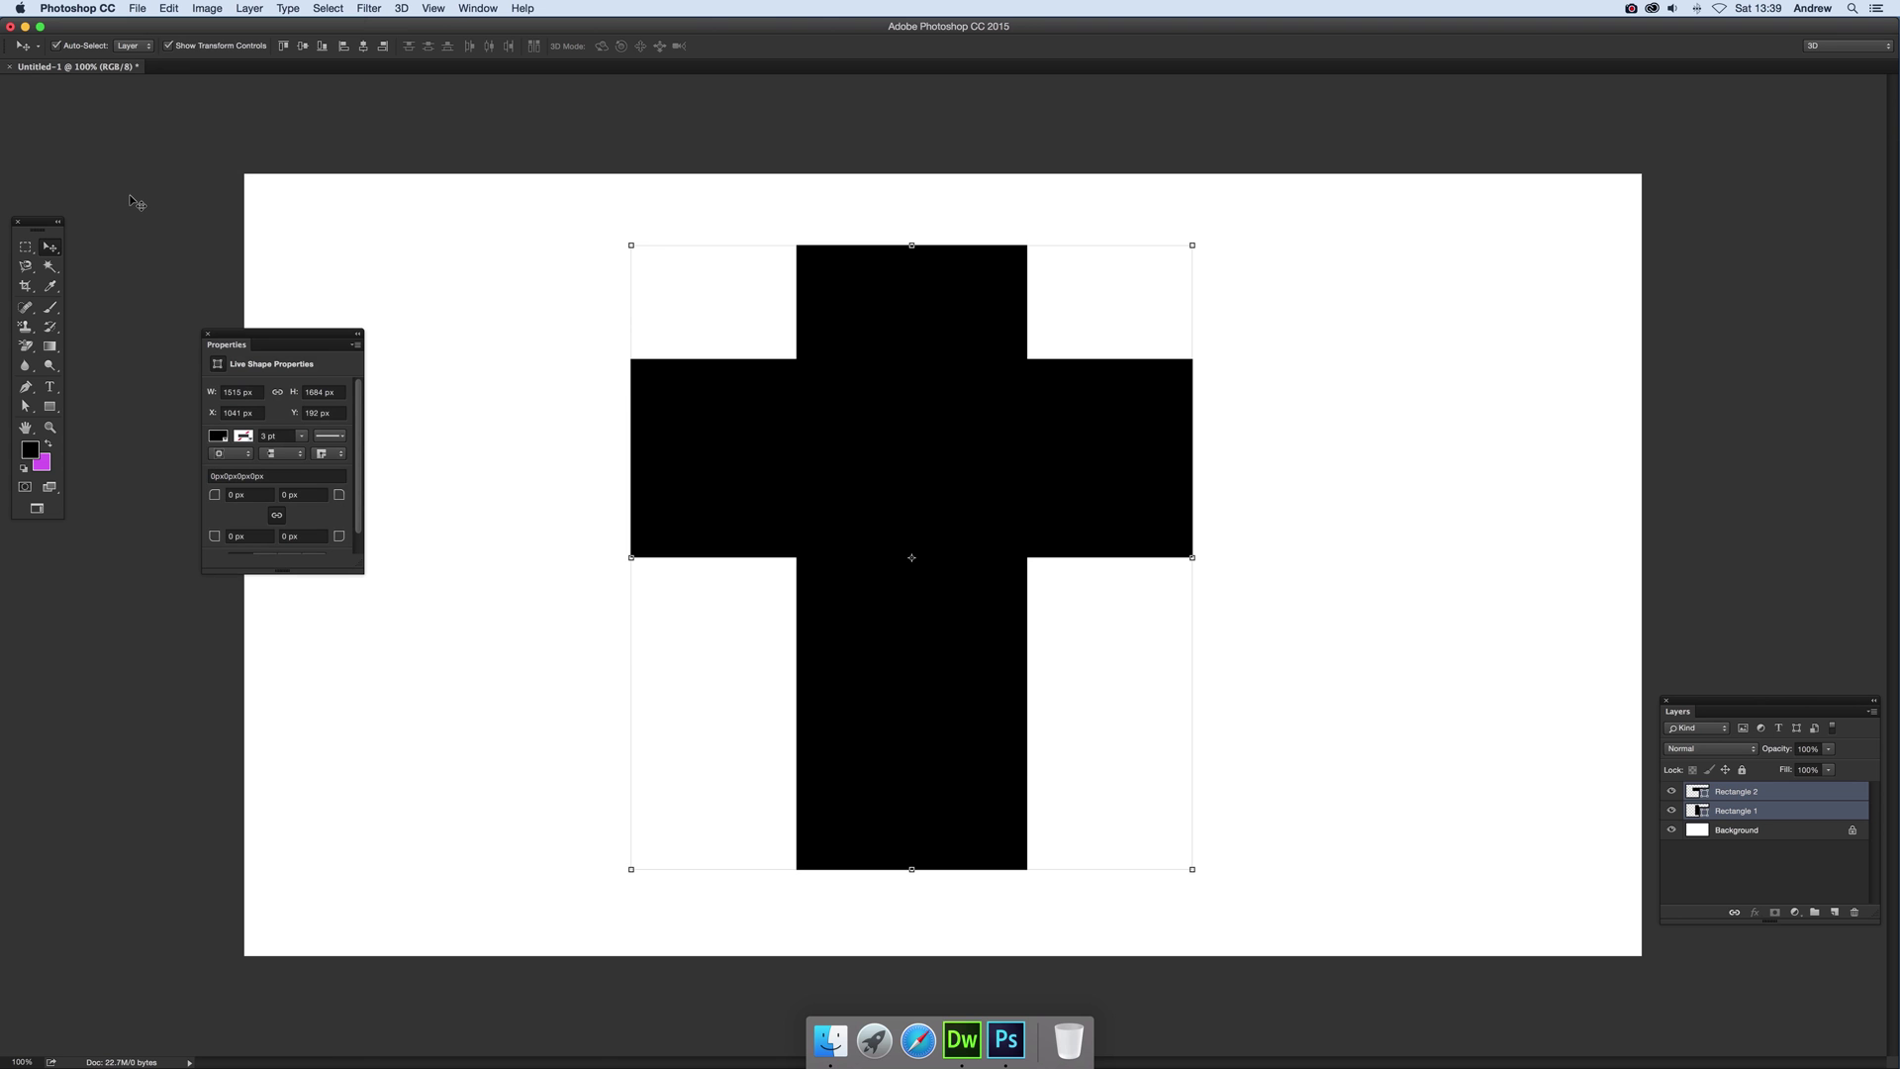
pyautogui.click(259, 11)
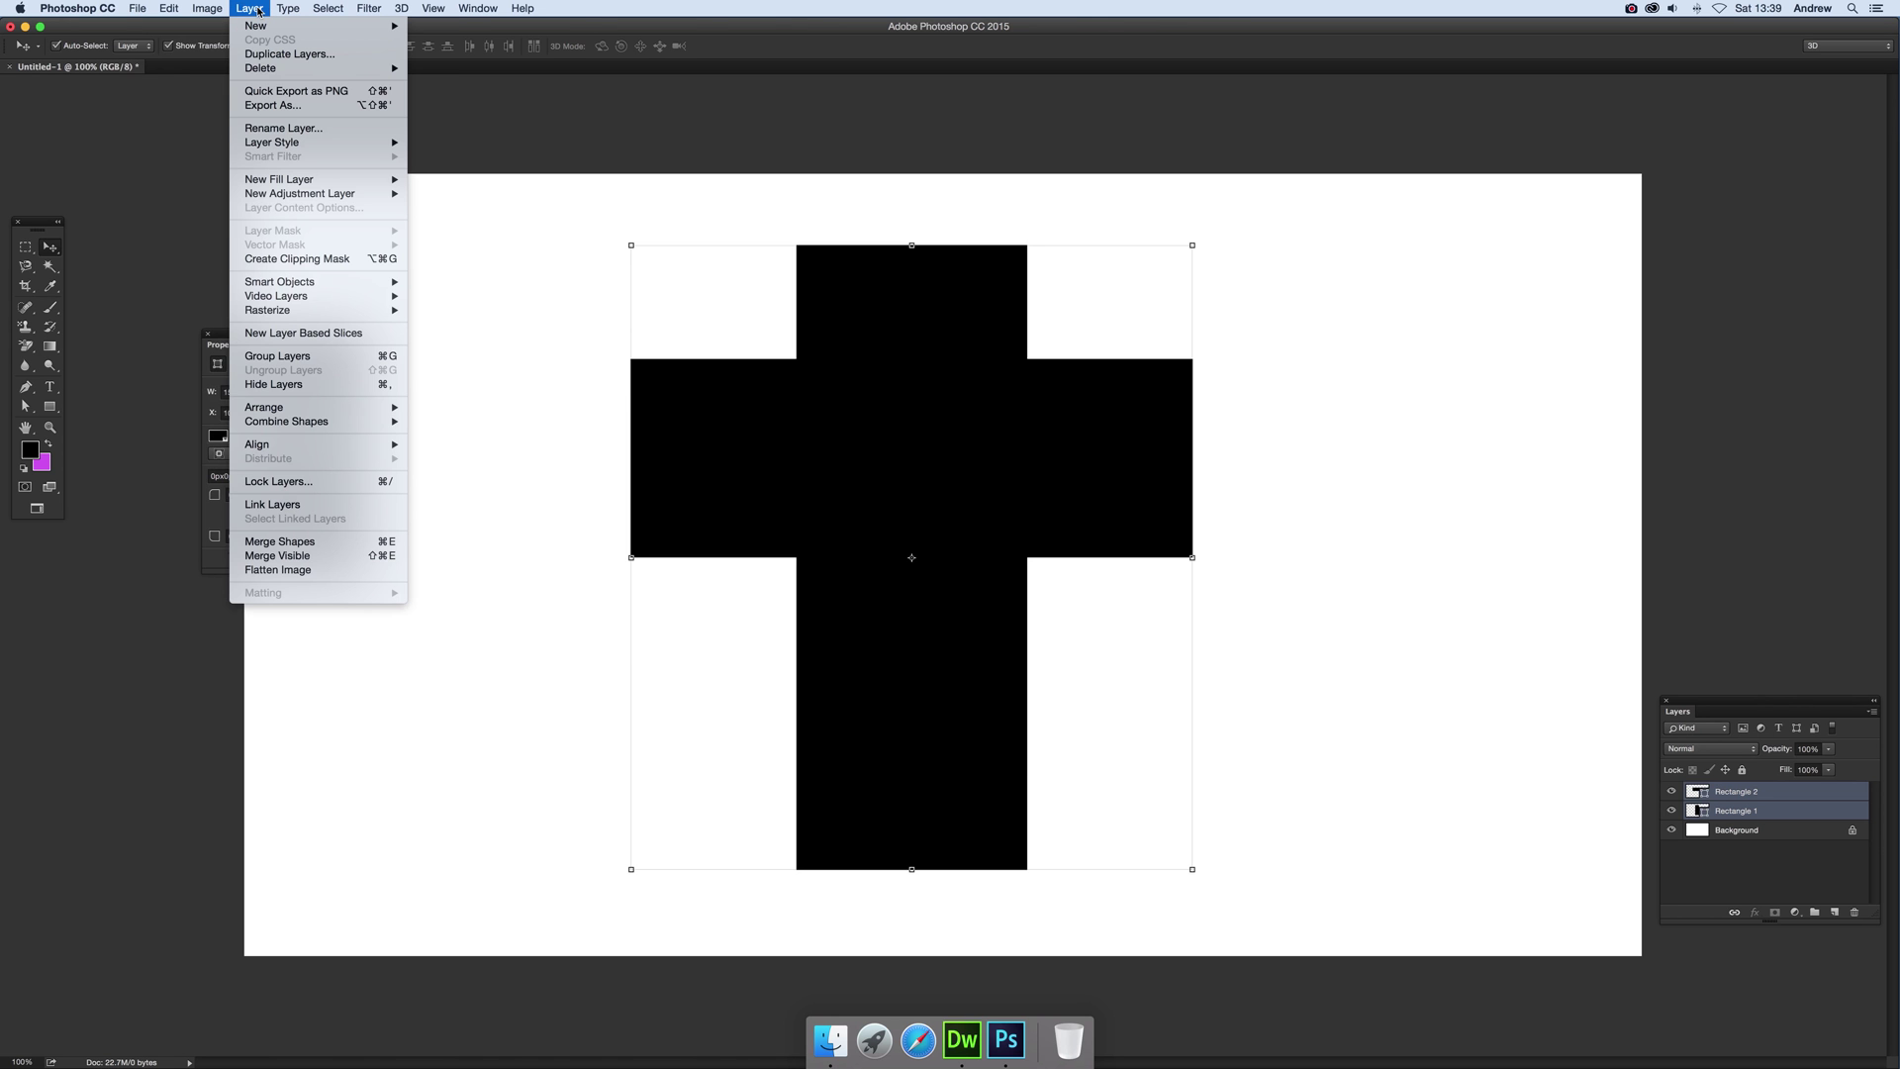
pyautogui.moveTo(327, 421)
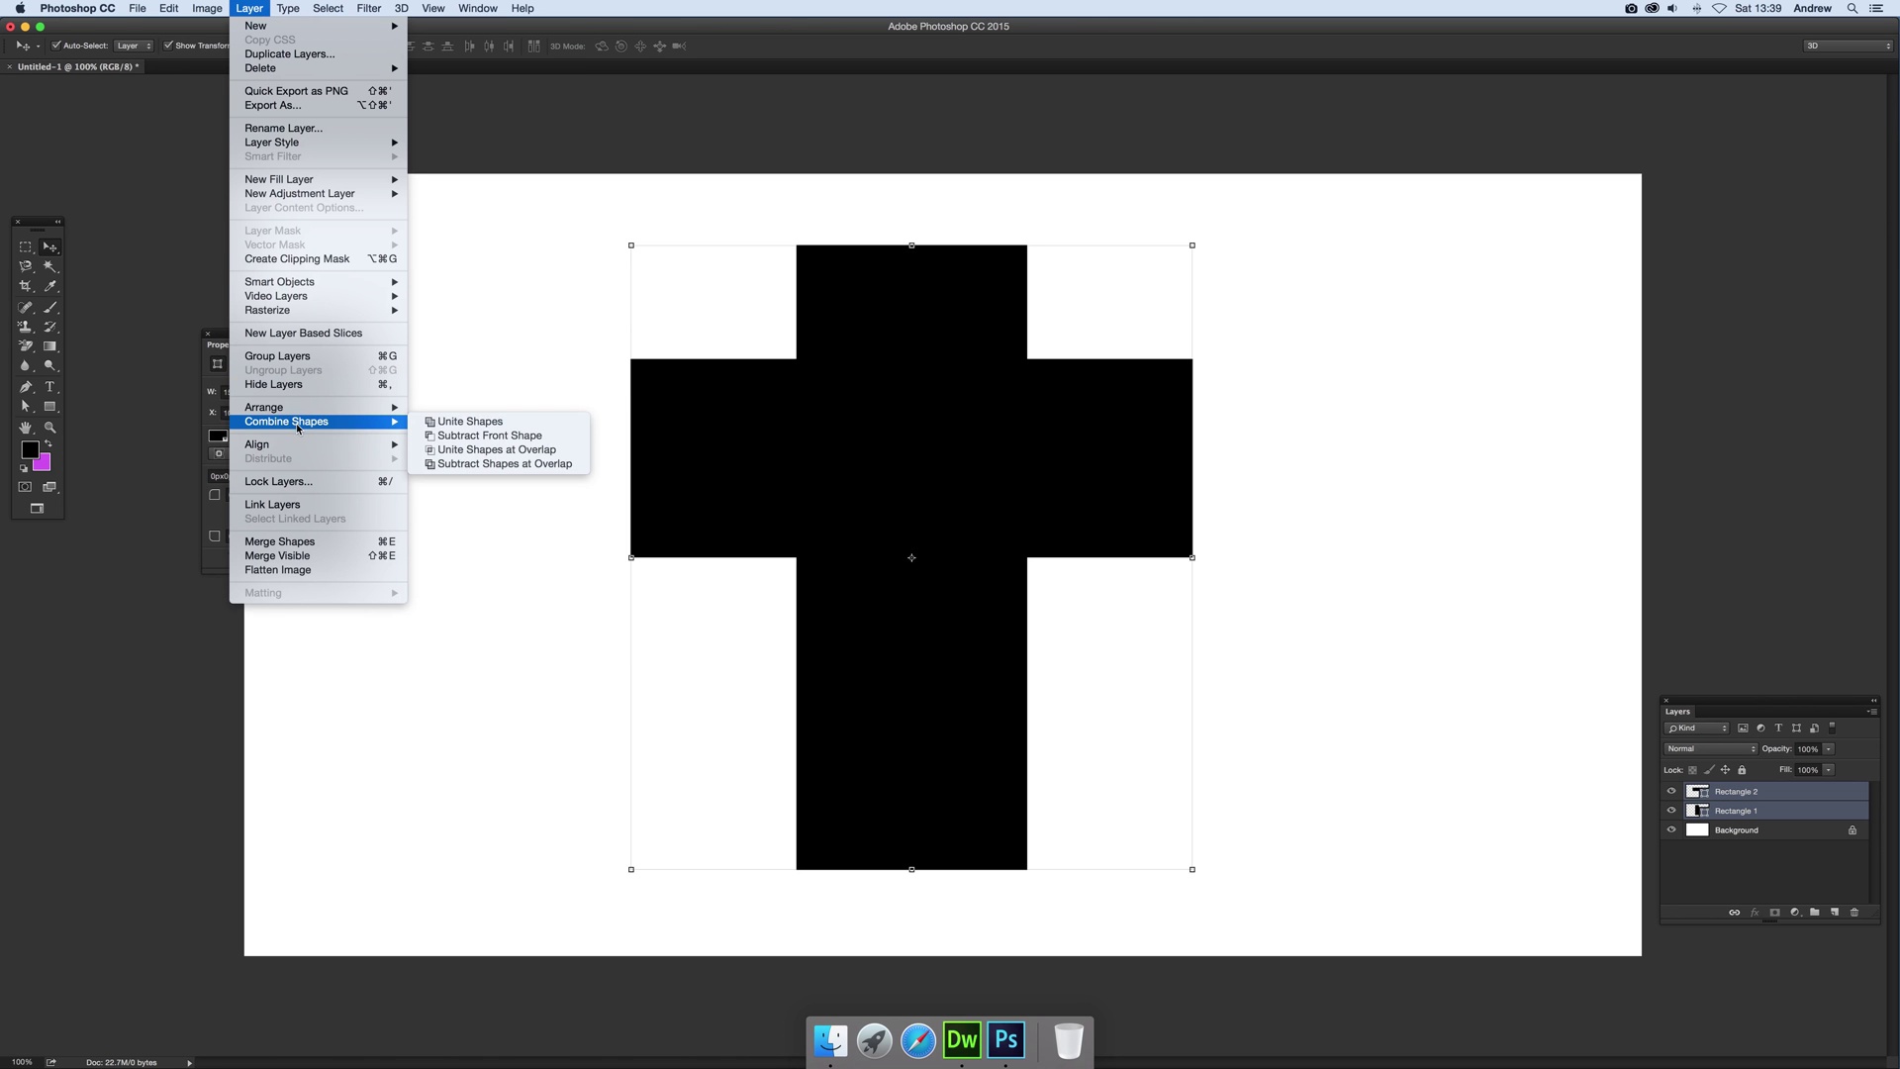
pyautogui.click(504, 422)
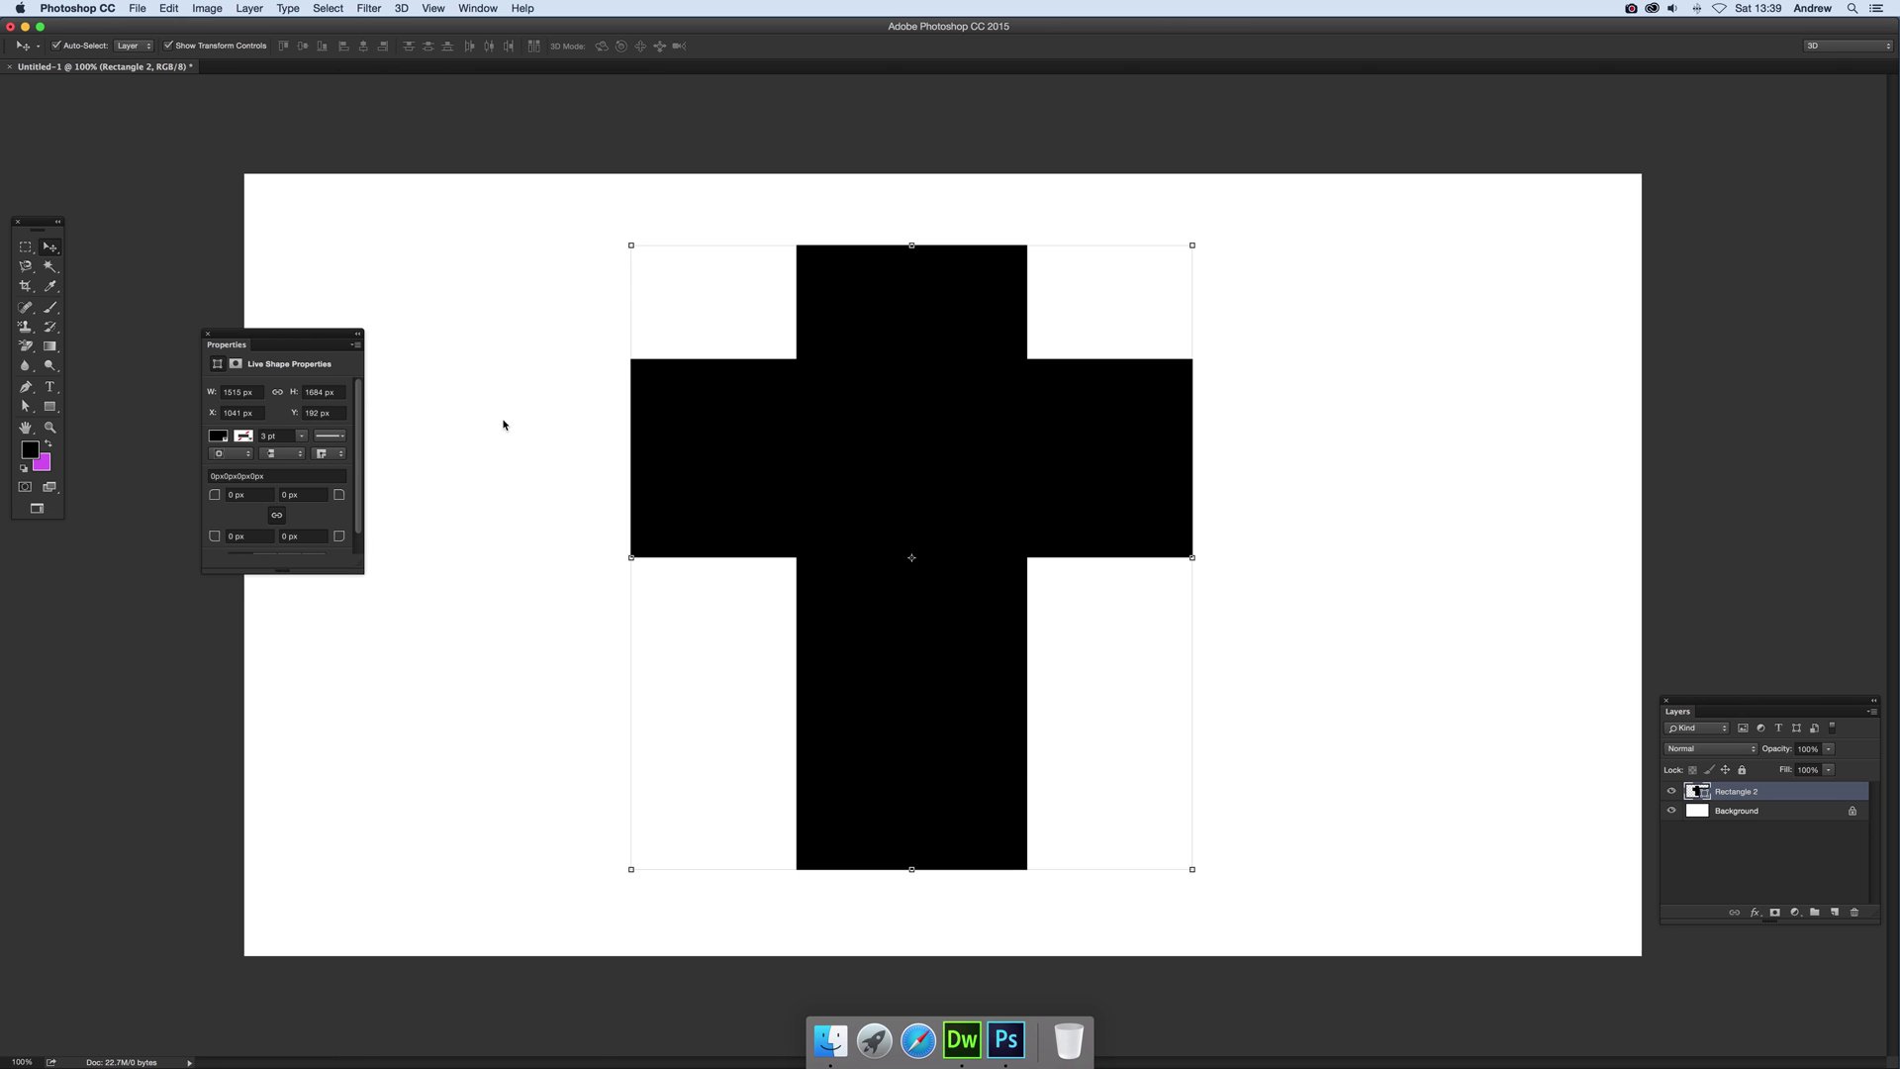
# - Switch to the Custom Shape Tool and try Edit > Define Custom Shape on the cross
pyautogui.click(170, 8)
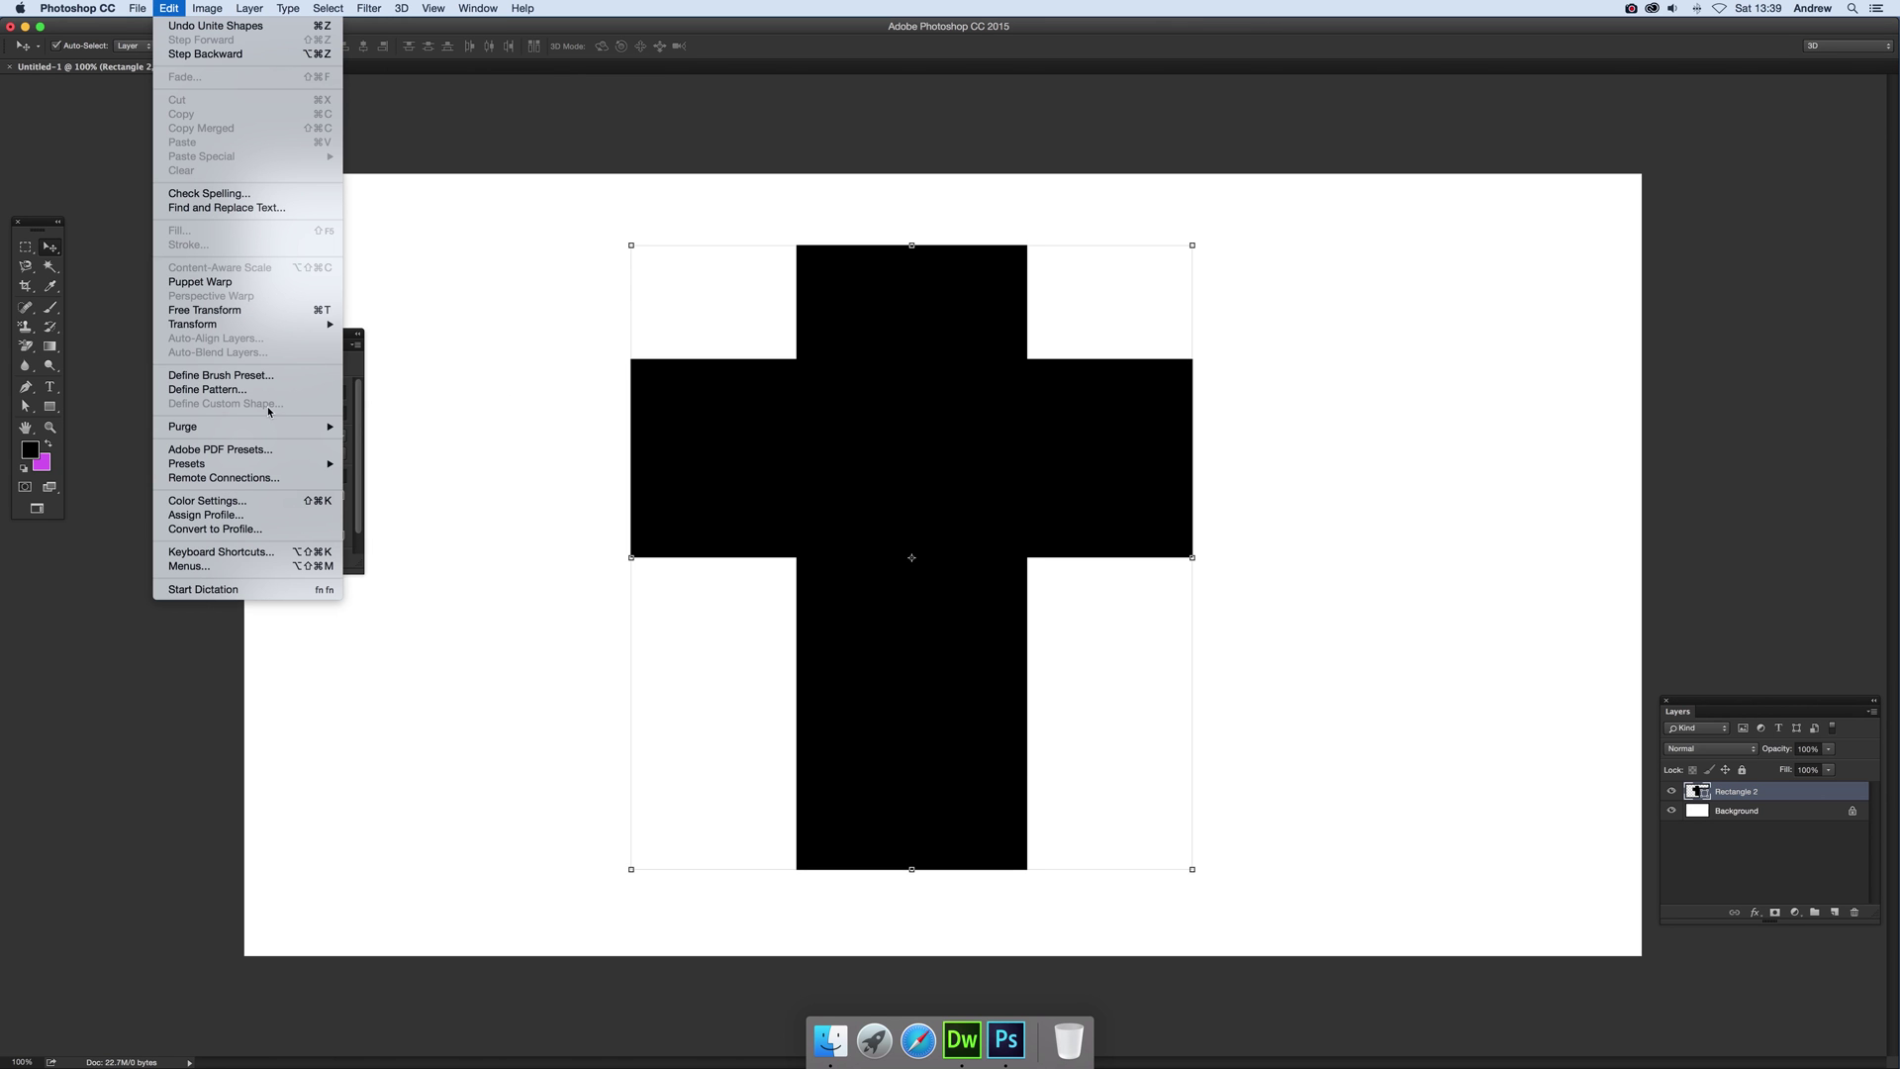
pyautogui.click(1091, 463)
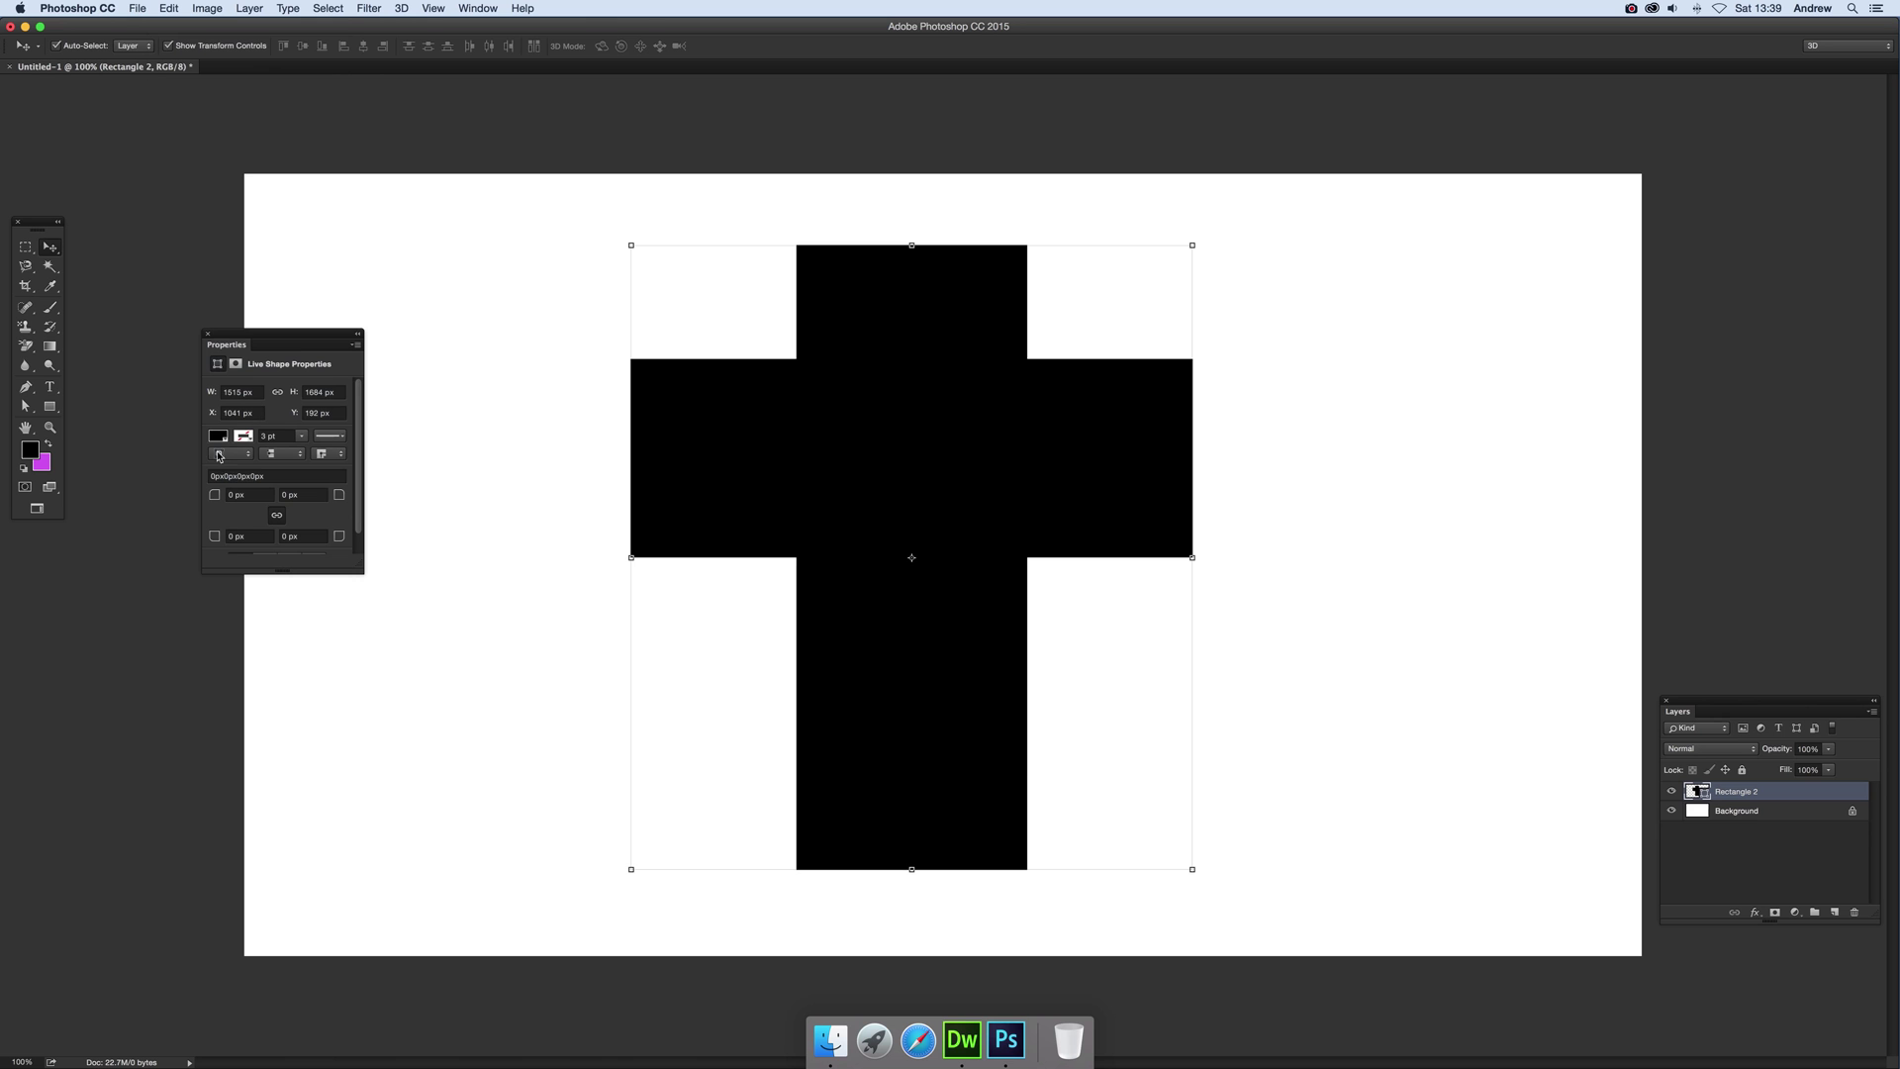
pyautogui.click(49, 405)
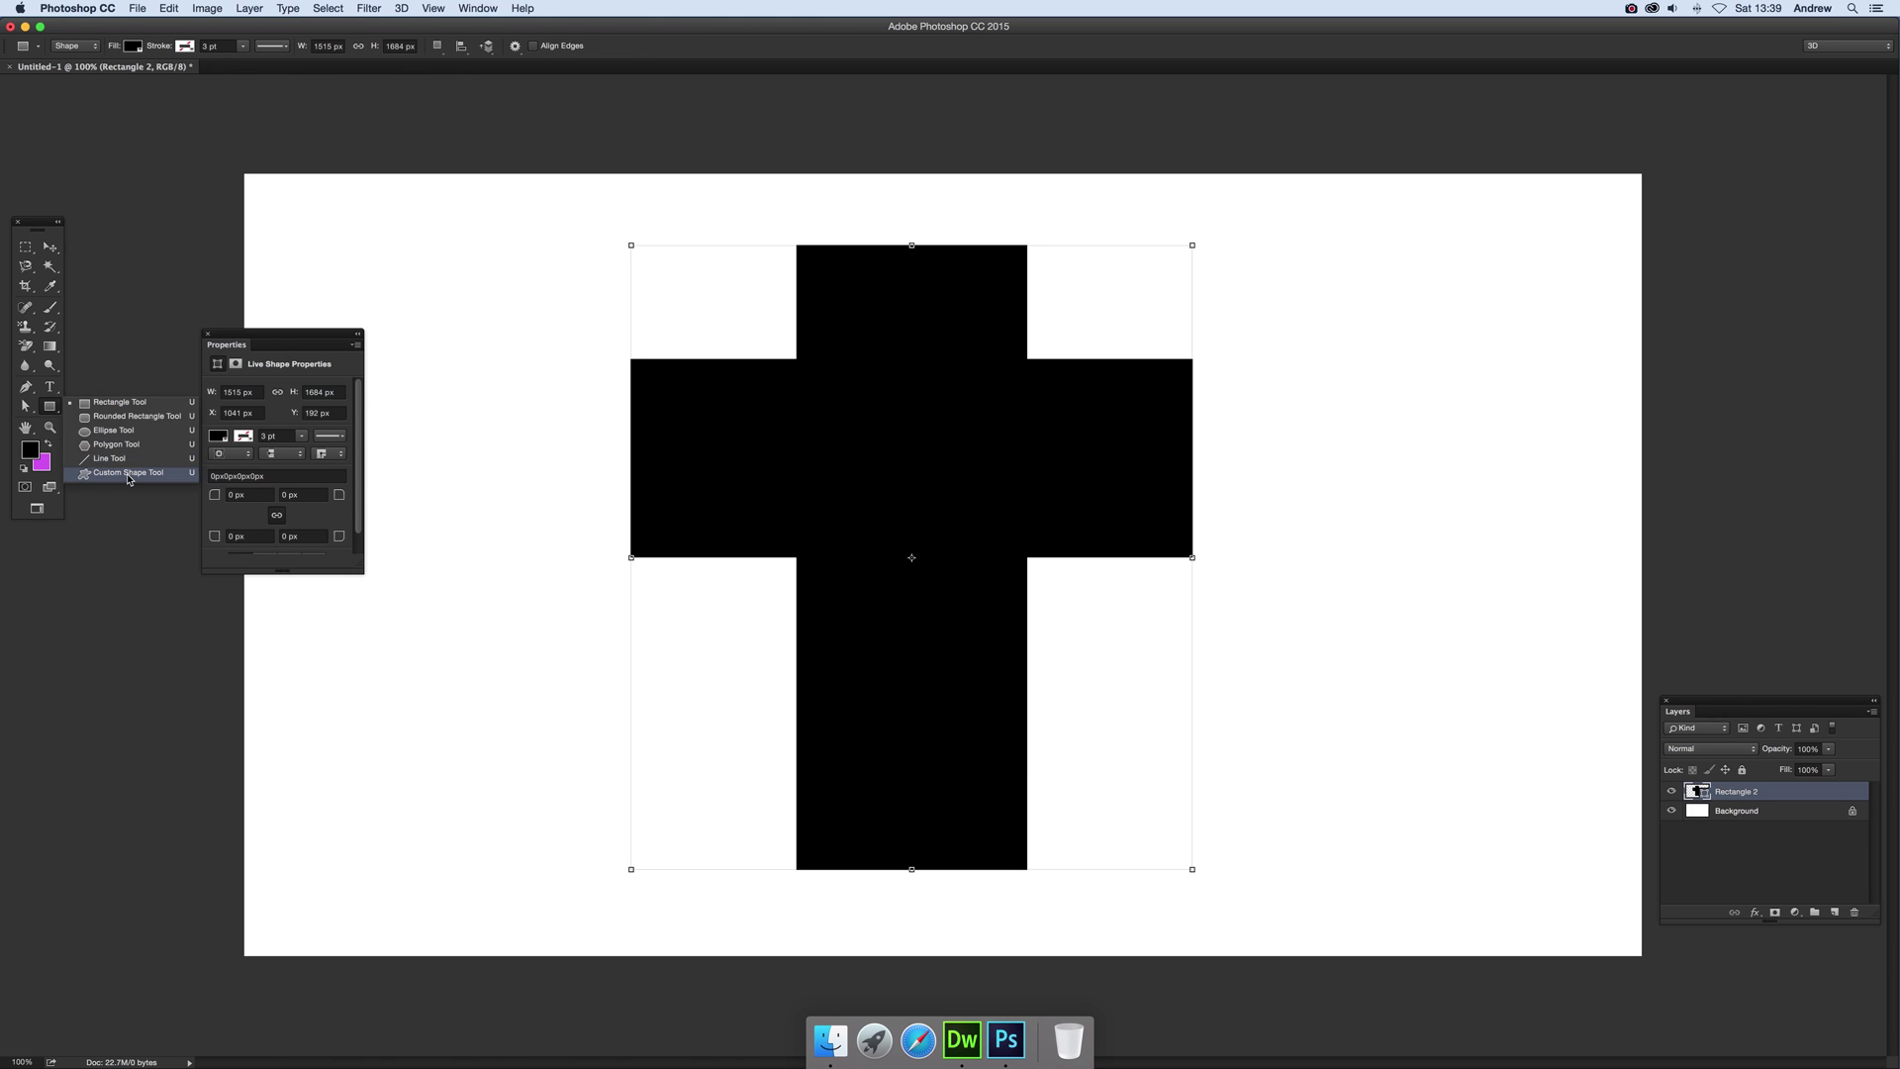
pyautogui.click(128, 473)
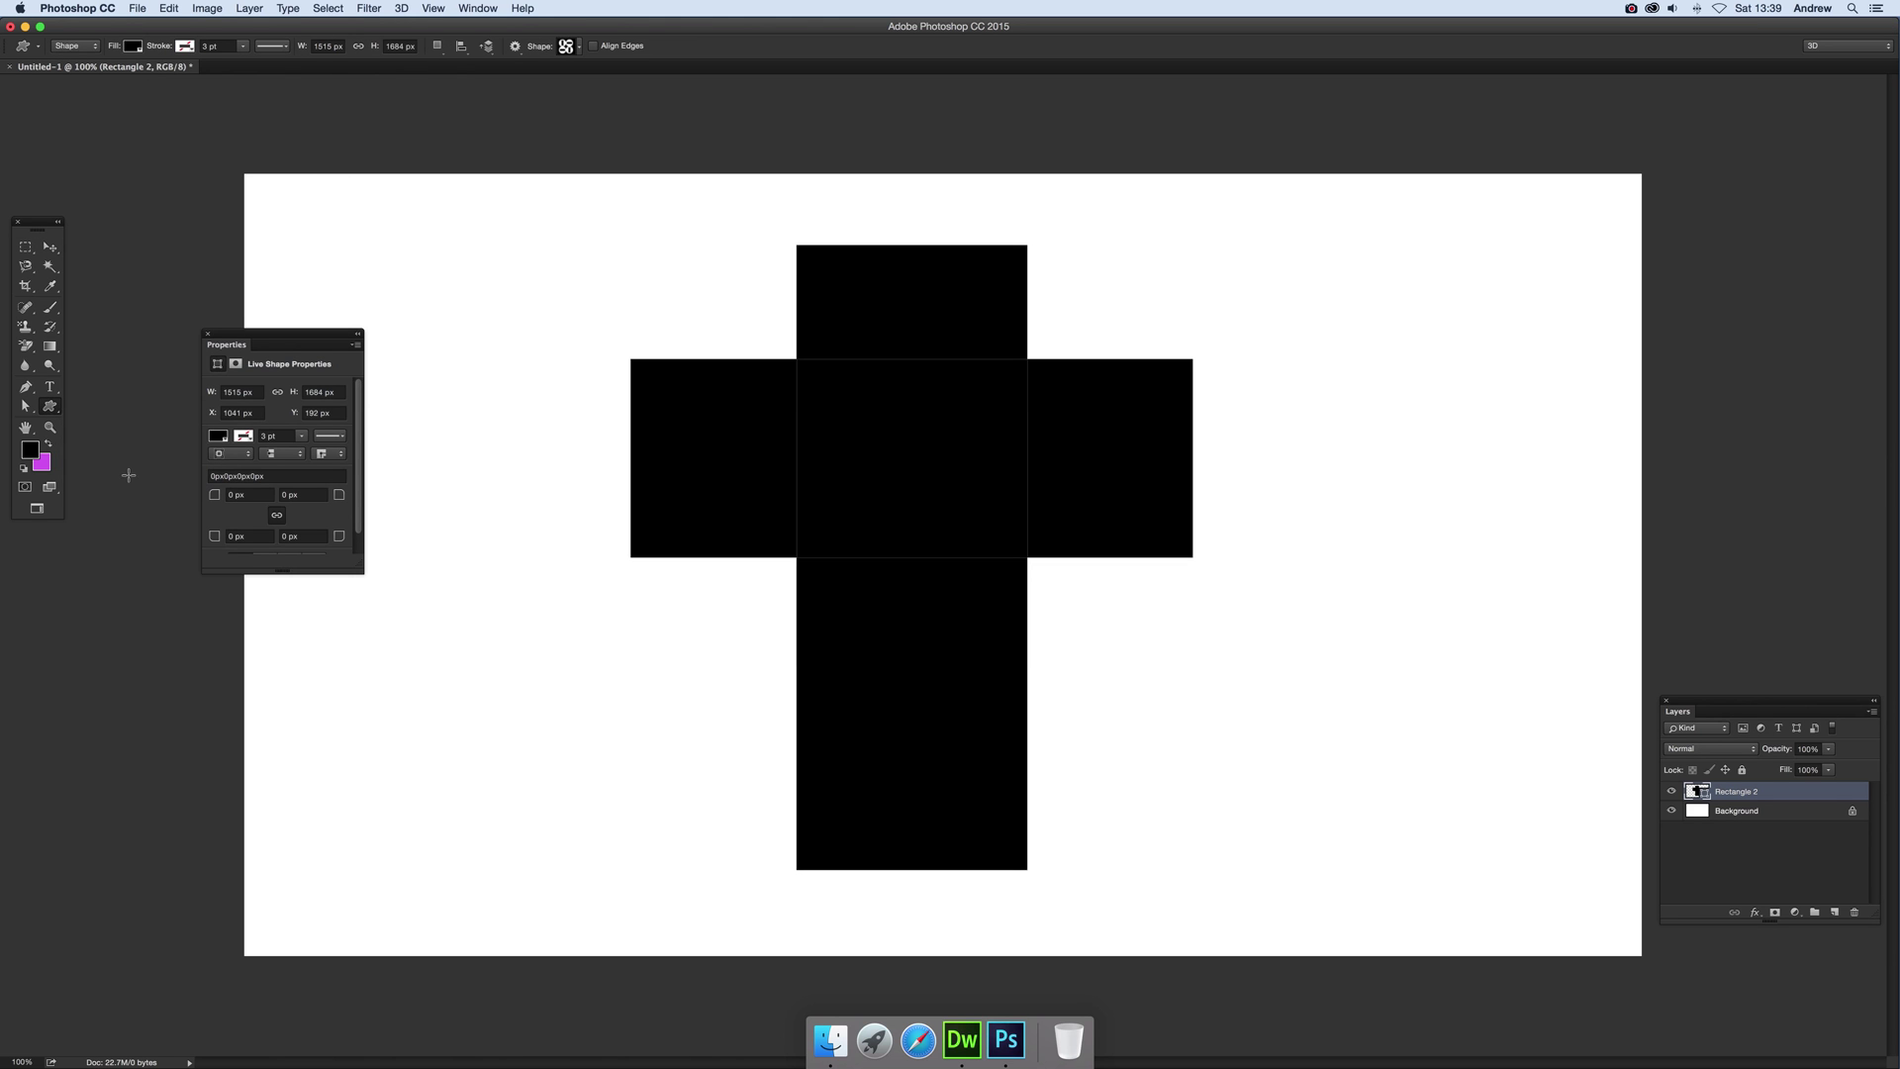
pyautogui.click(177, 11)
pyautogui.click(232, 412)
# - Merge the cross's shape components into a single path
pyautogui.click(439, 50)
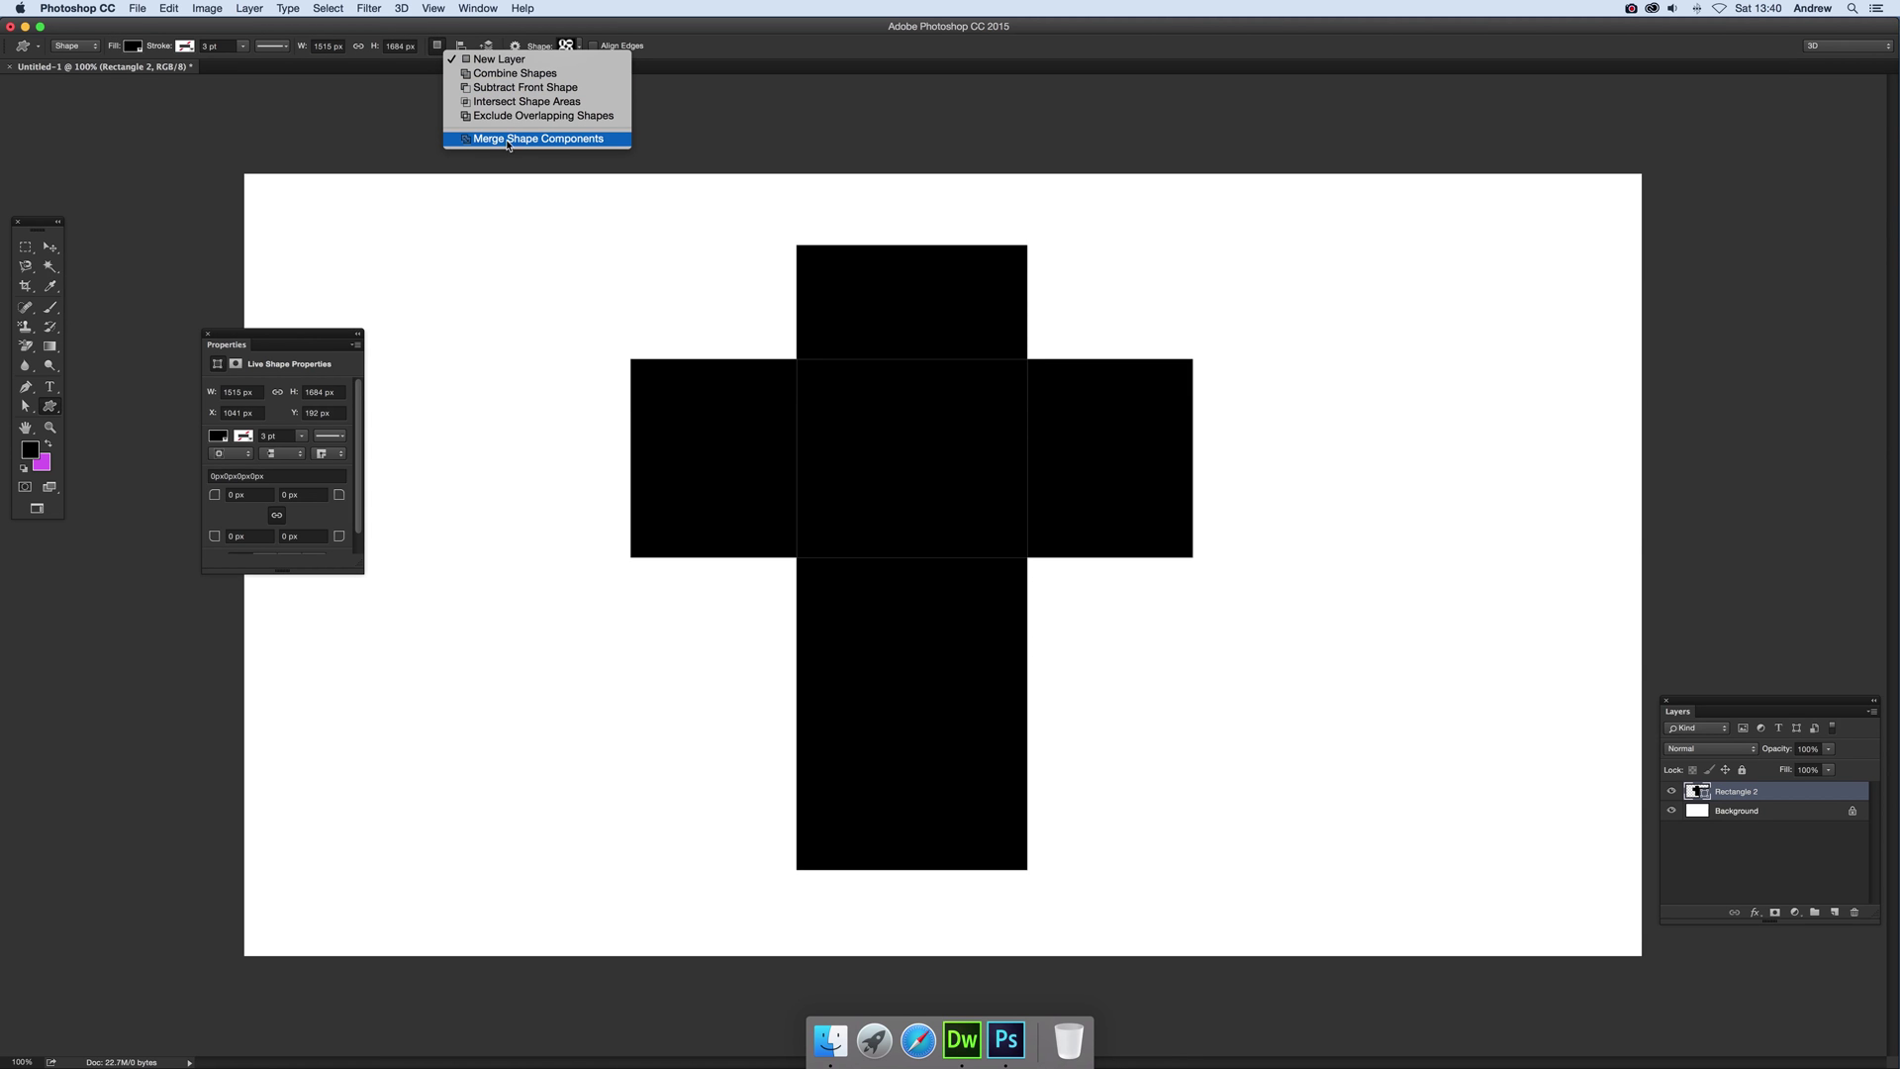
pyautogui.click(612, 139)
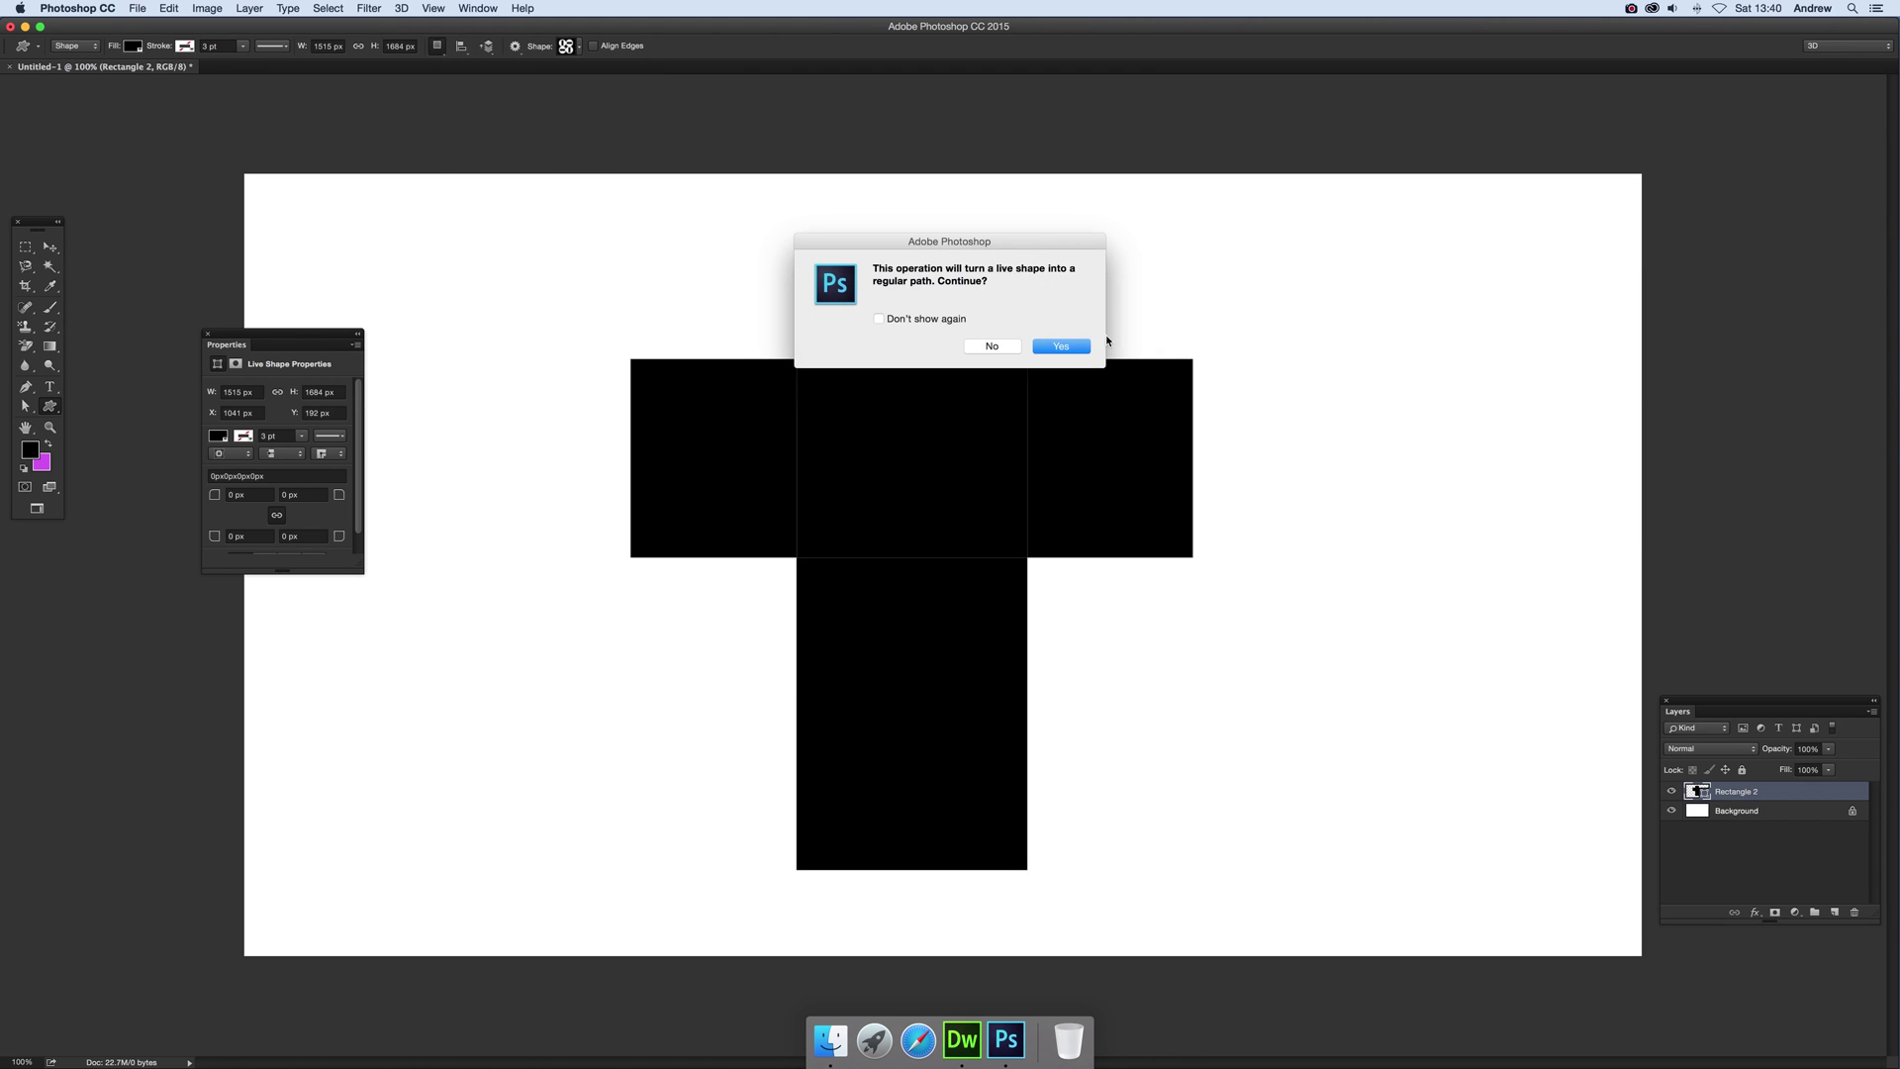
pyautogui.click(1064, 345)
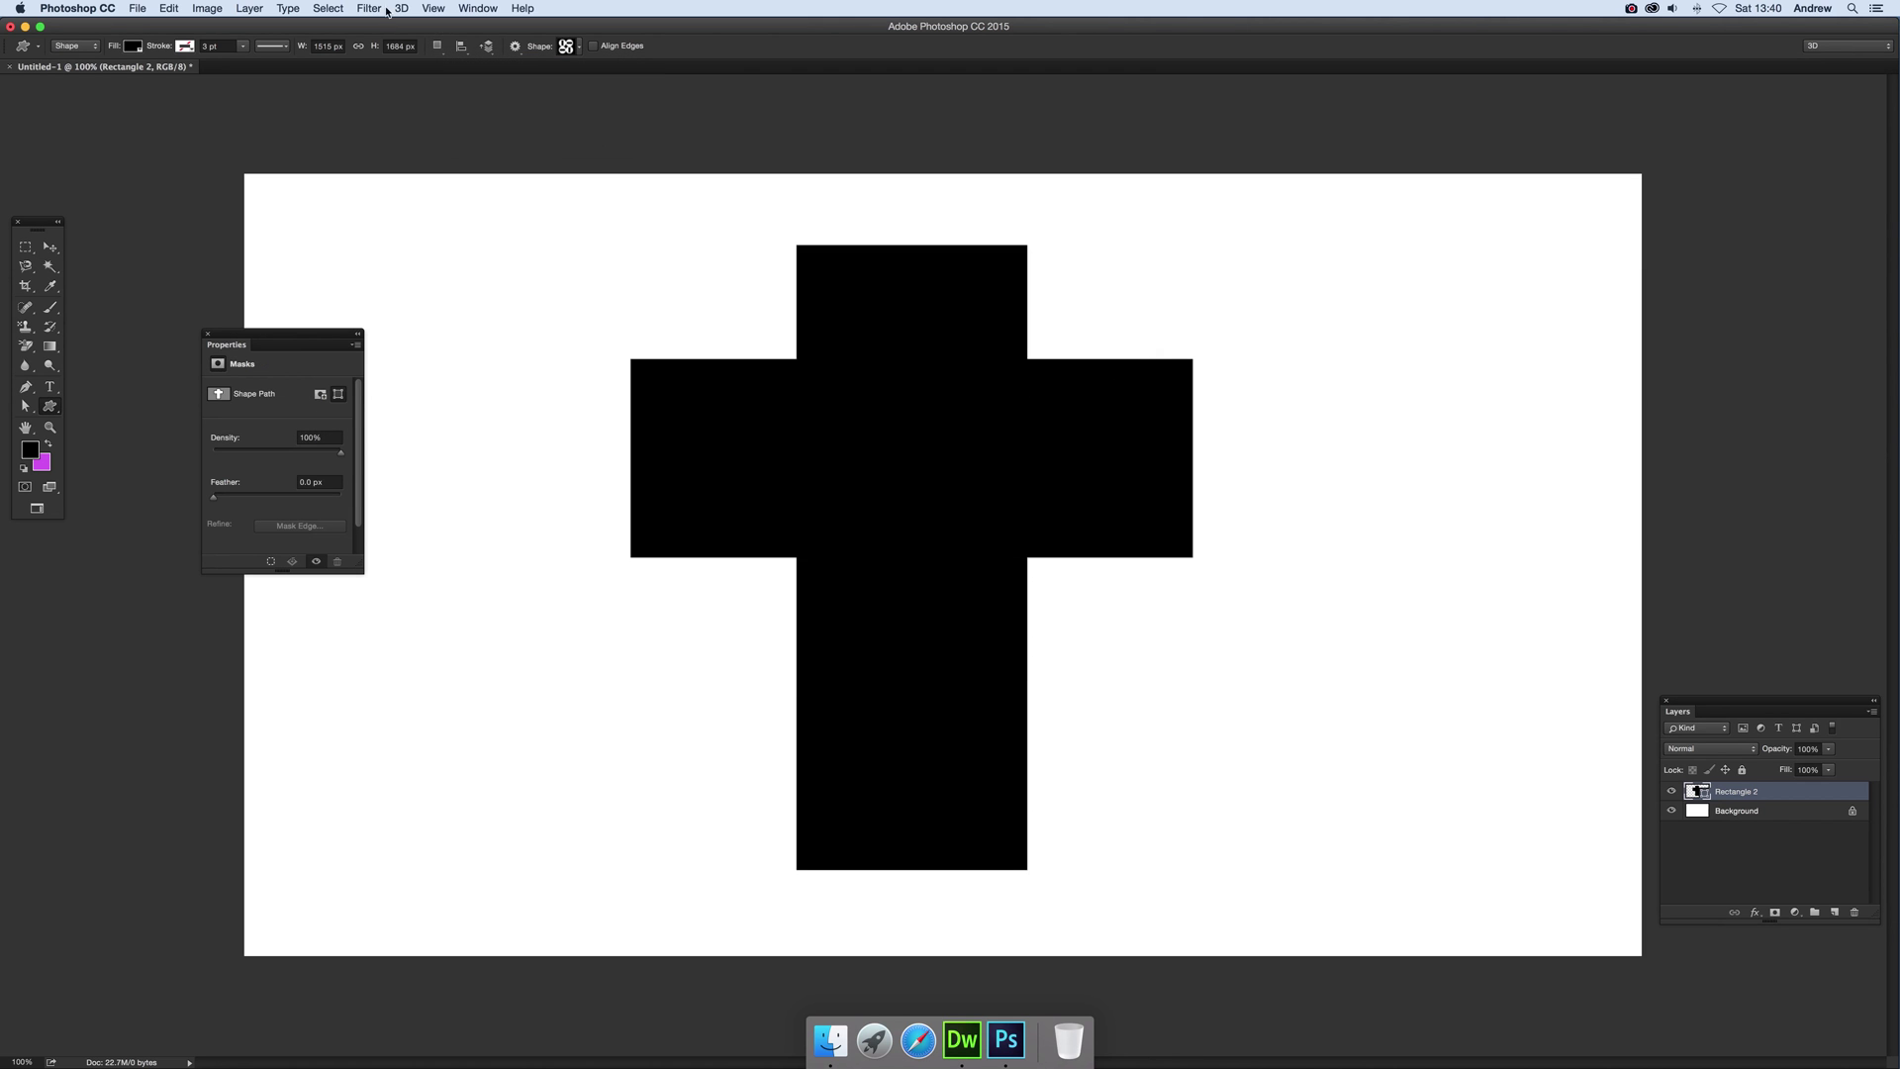
# - Save the cross as custom shape 'Shape 102' and nudge it slightly lower
pyautogui.click(169, 8)
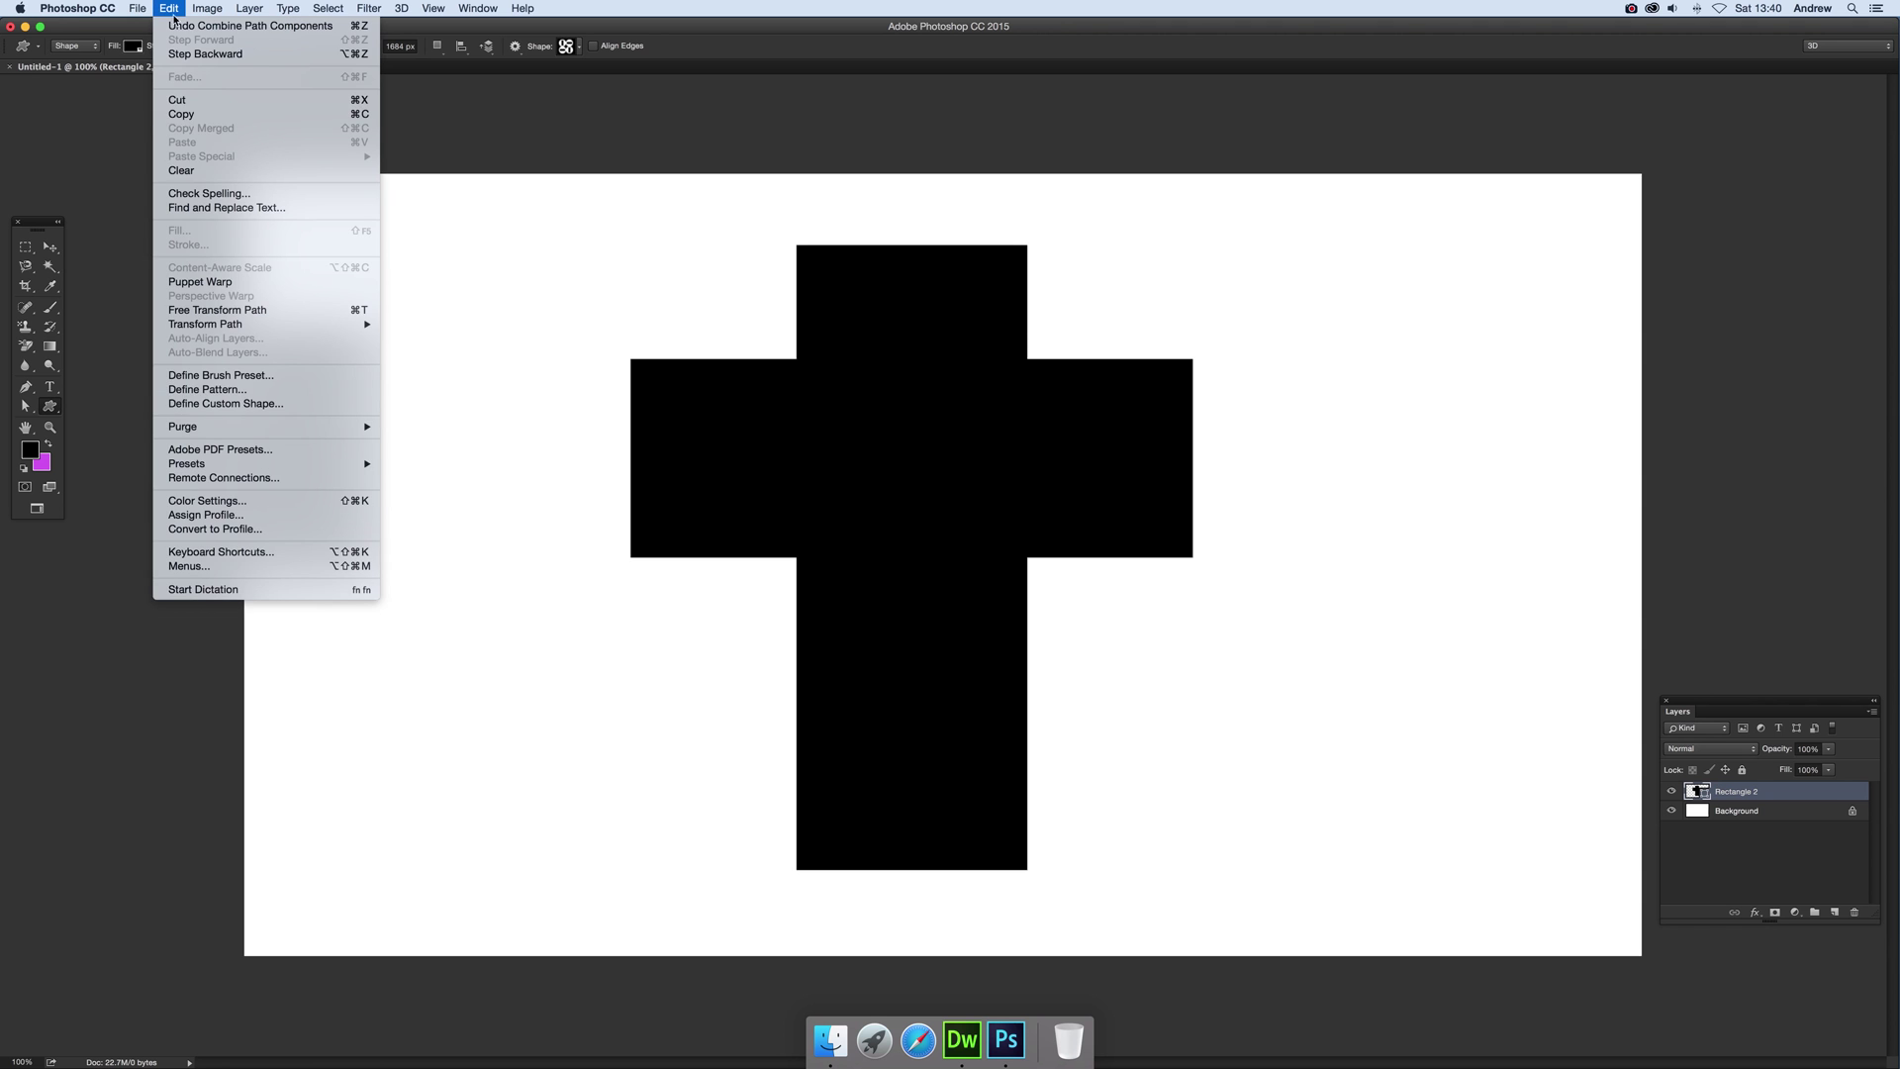
pyautogui.click(226, 403)
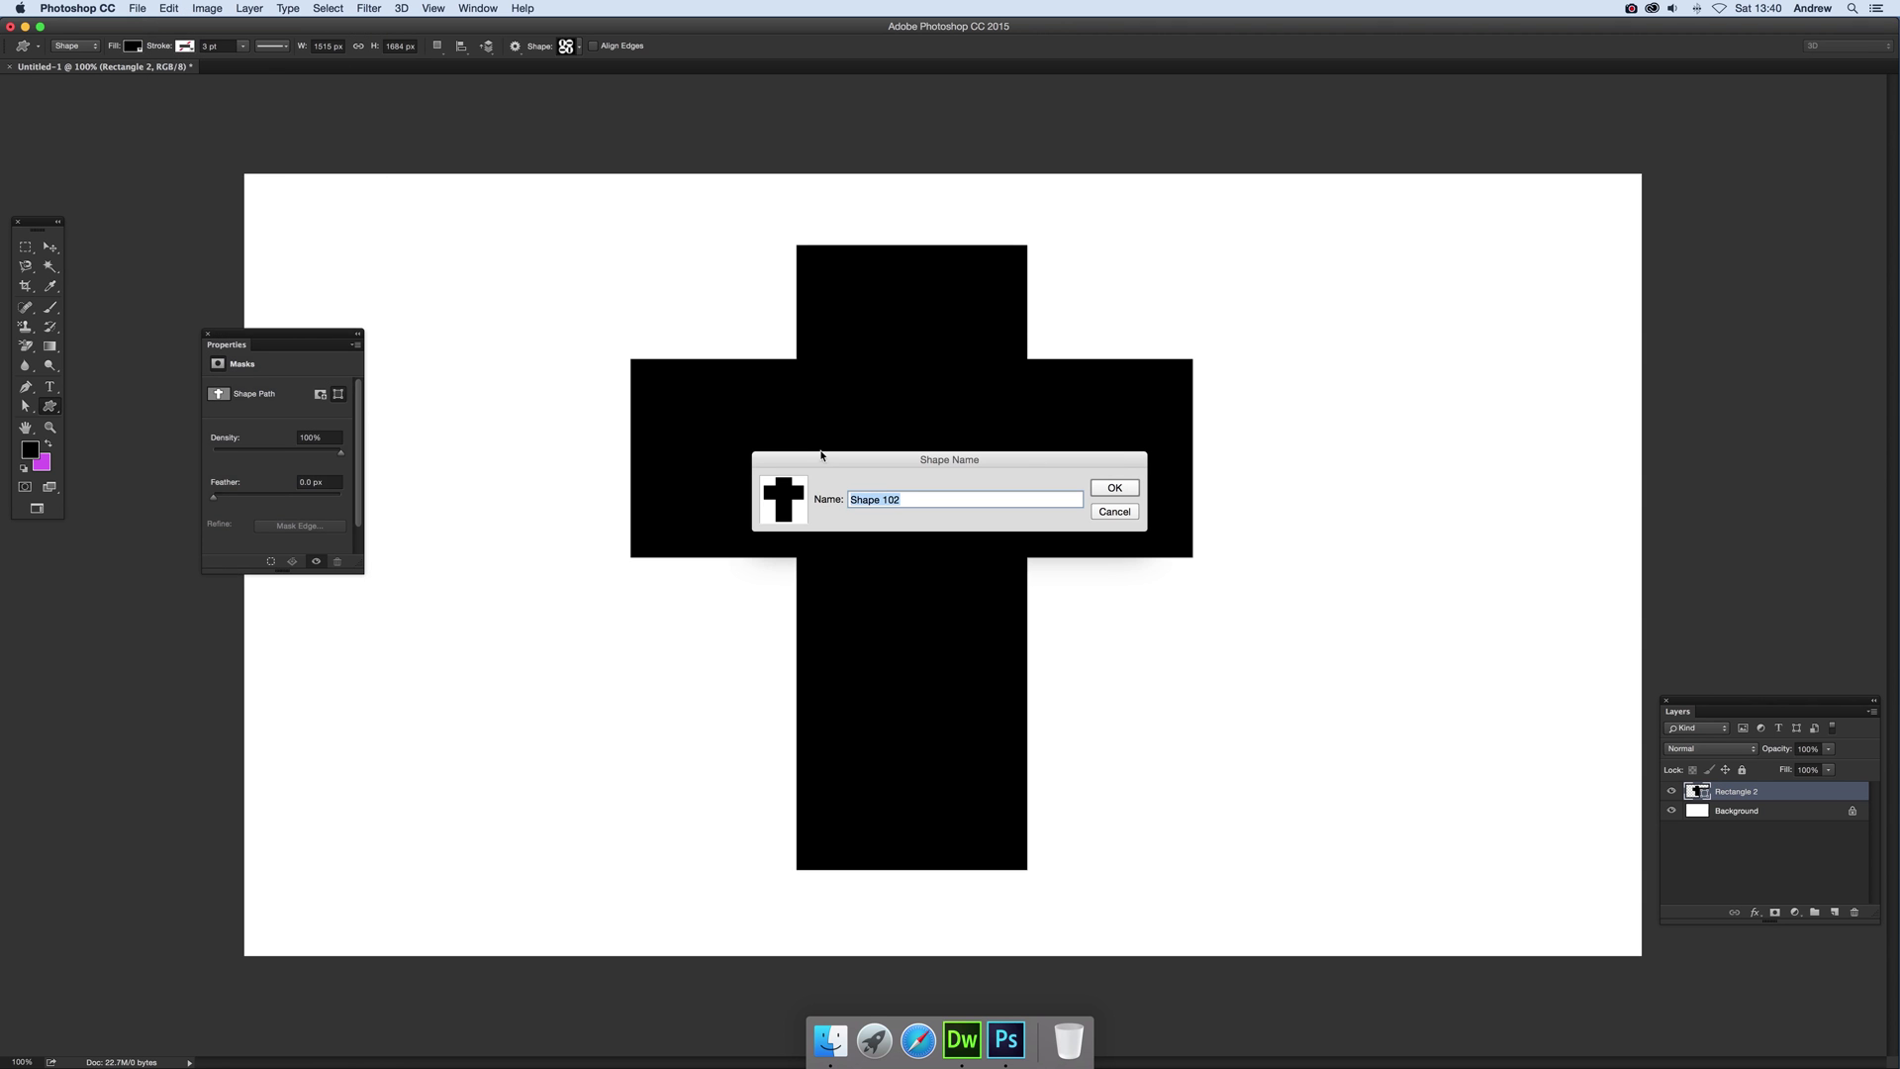
pyautogui.click(1116, 487)
pyautogui.click(49, 247)
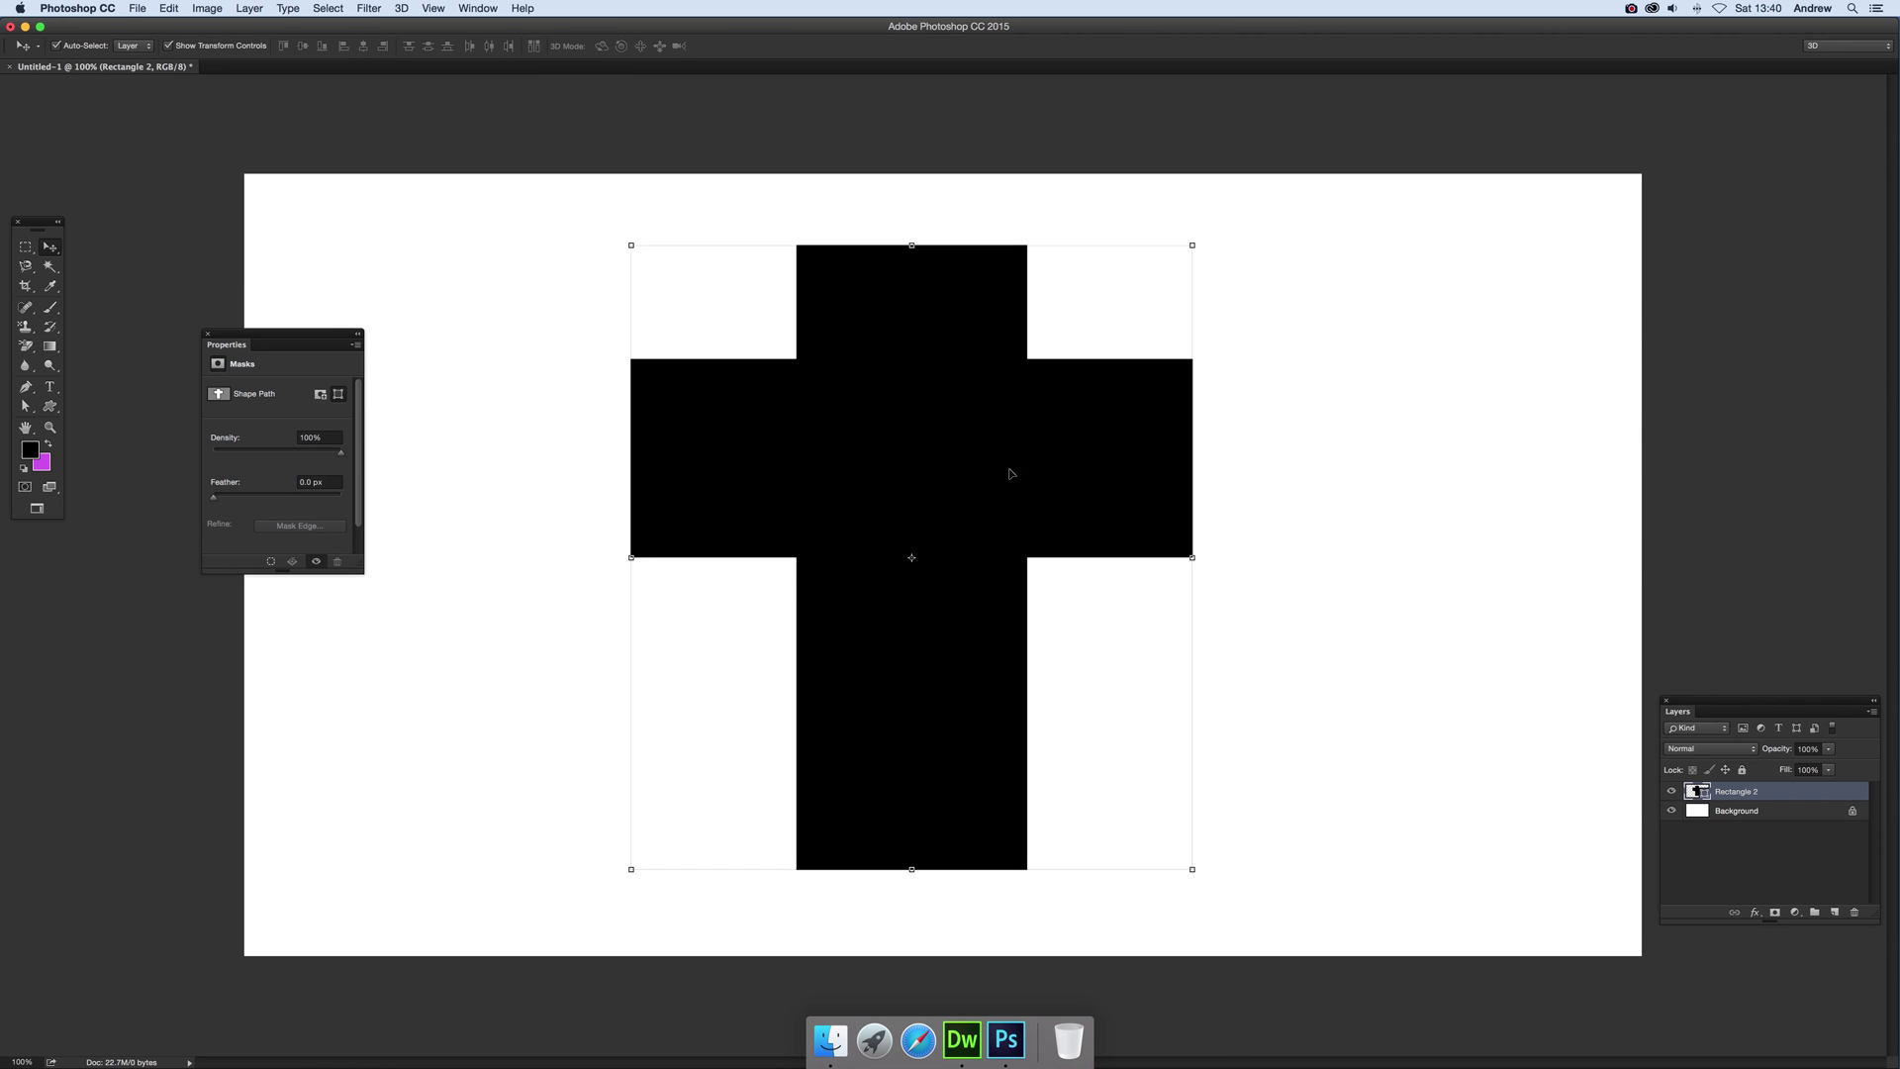
pyautogui.moveTo(906, 377); pyautogui.dragTo(901, 411)
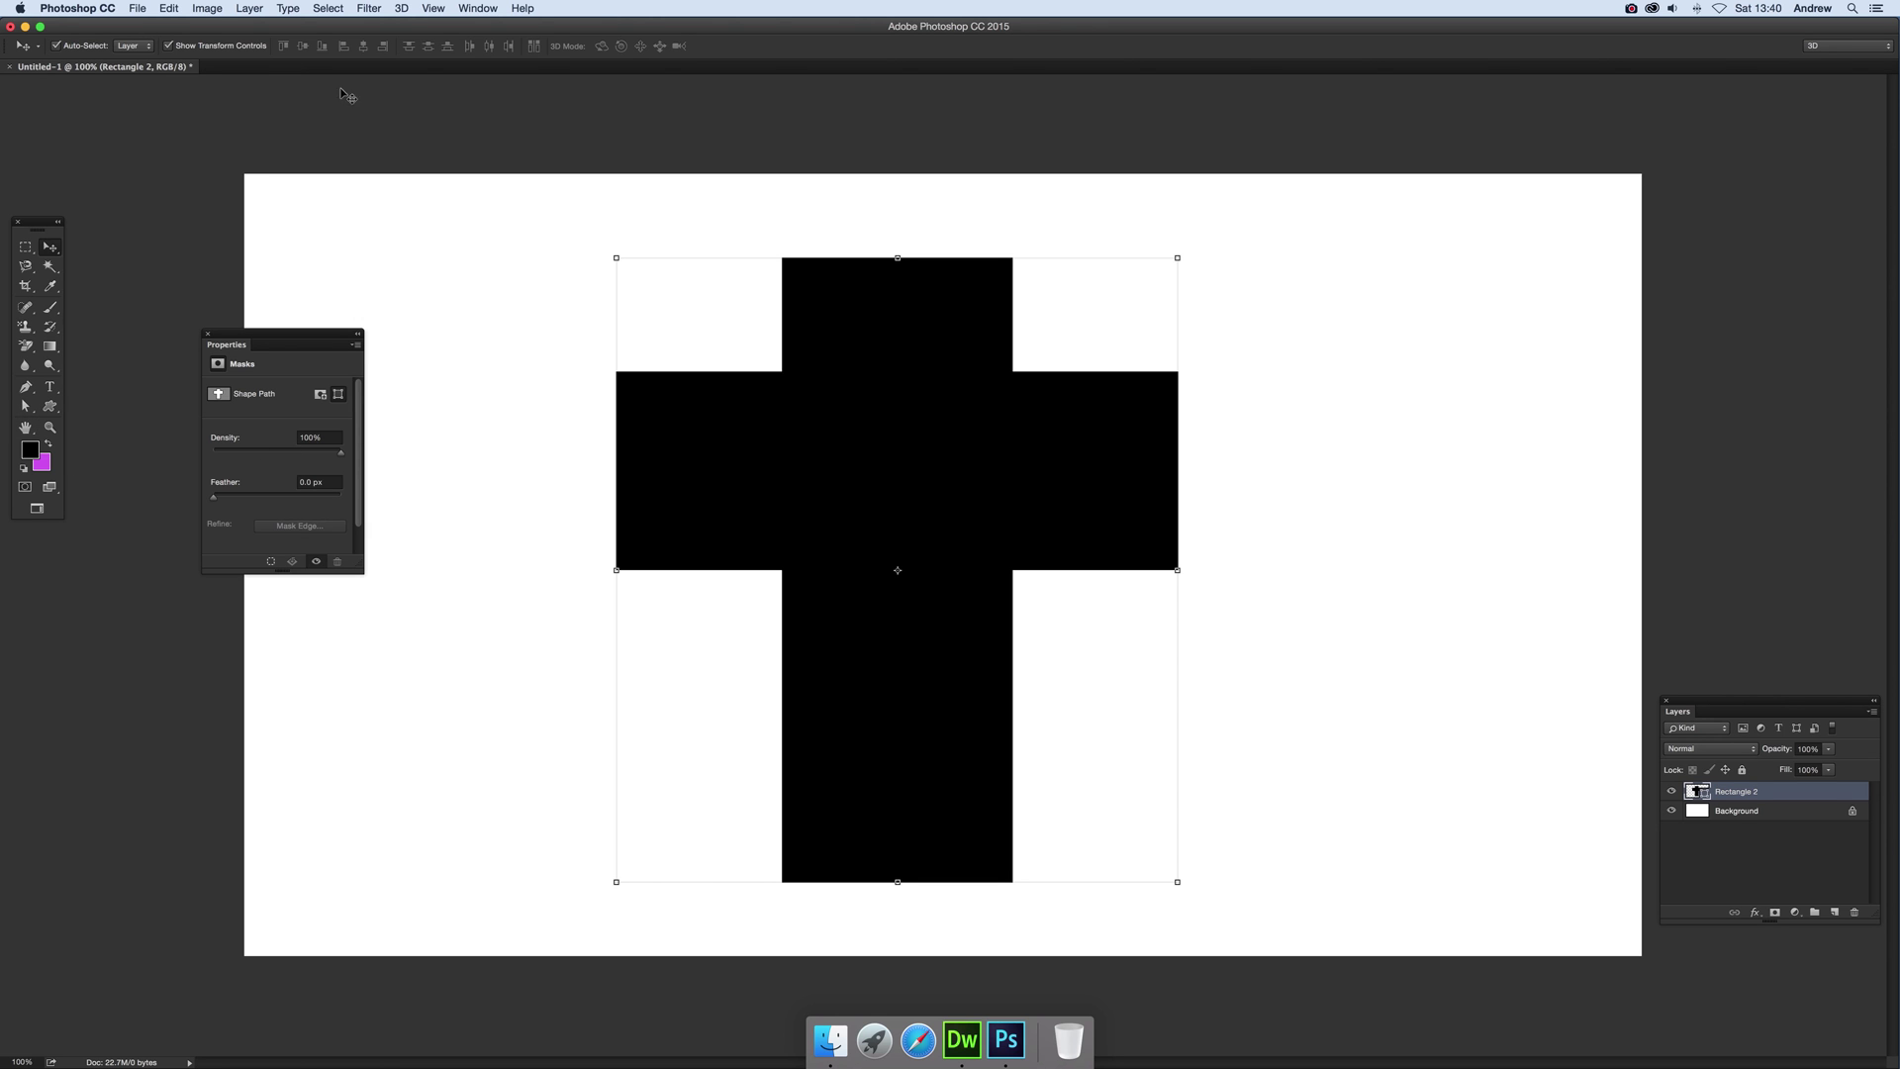
# - Set the cross's fill to light green
pyautogui.click(49, 406)
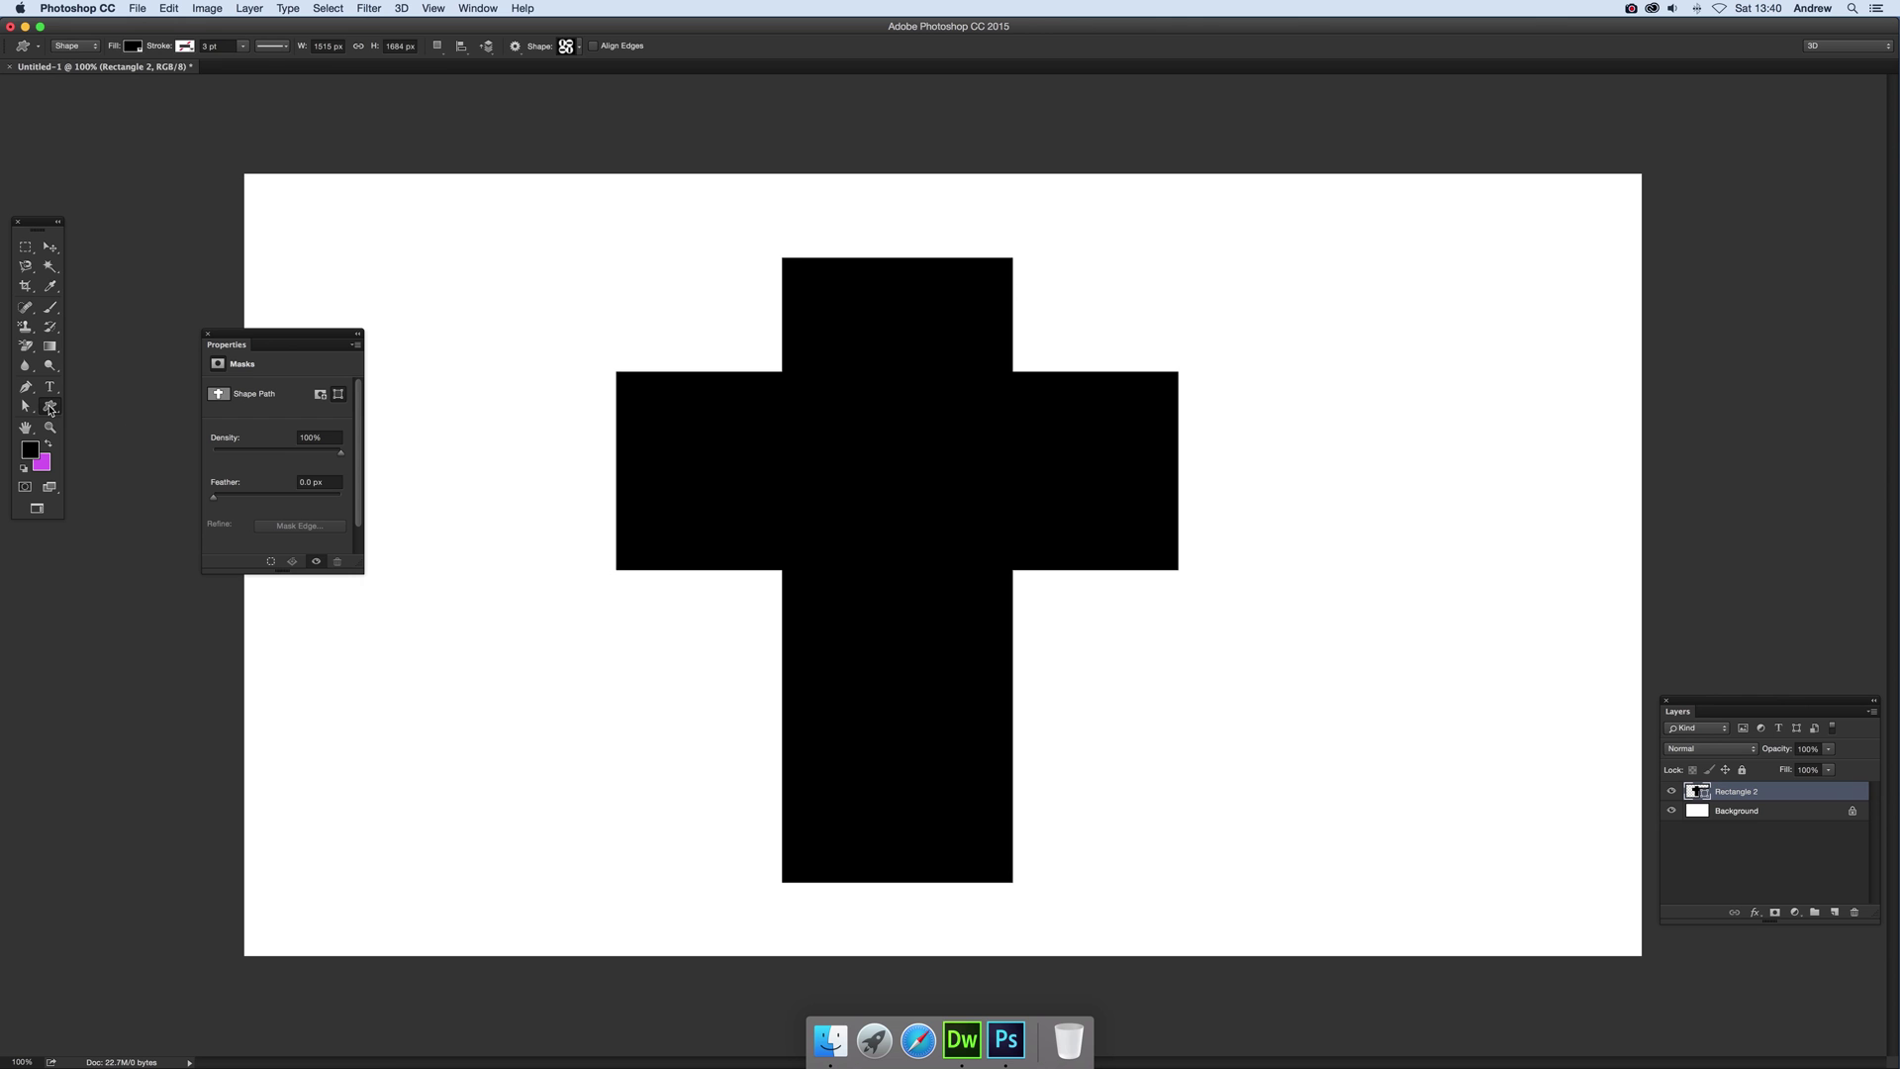
pyautogui.click(132, 46)
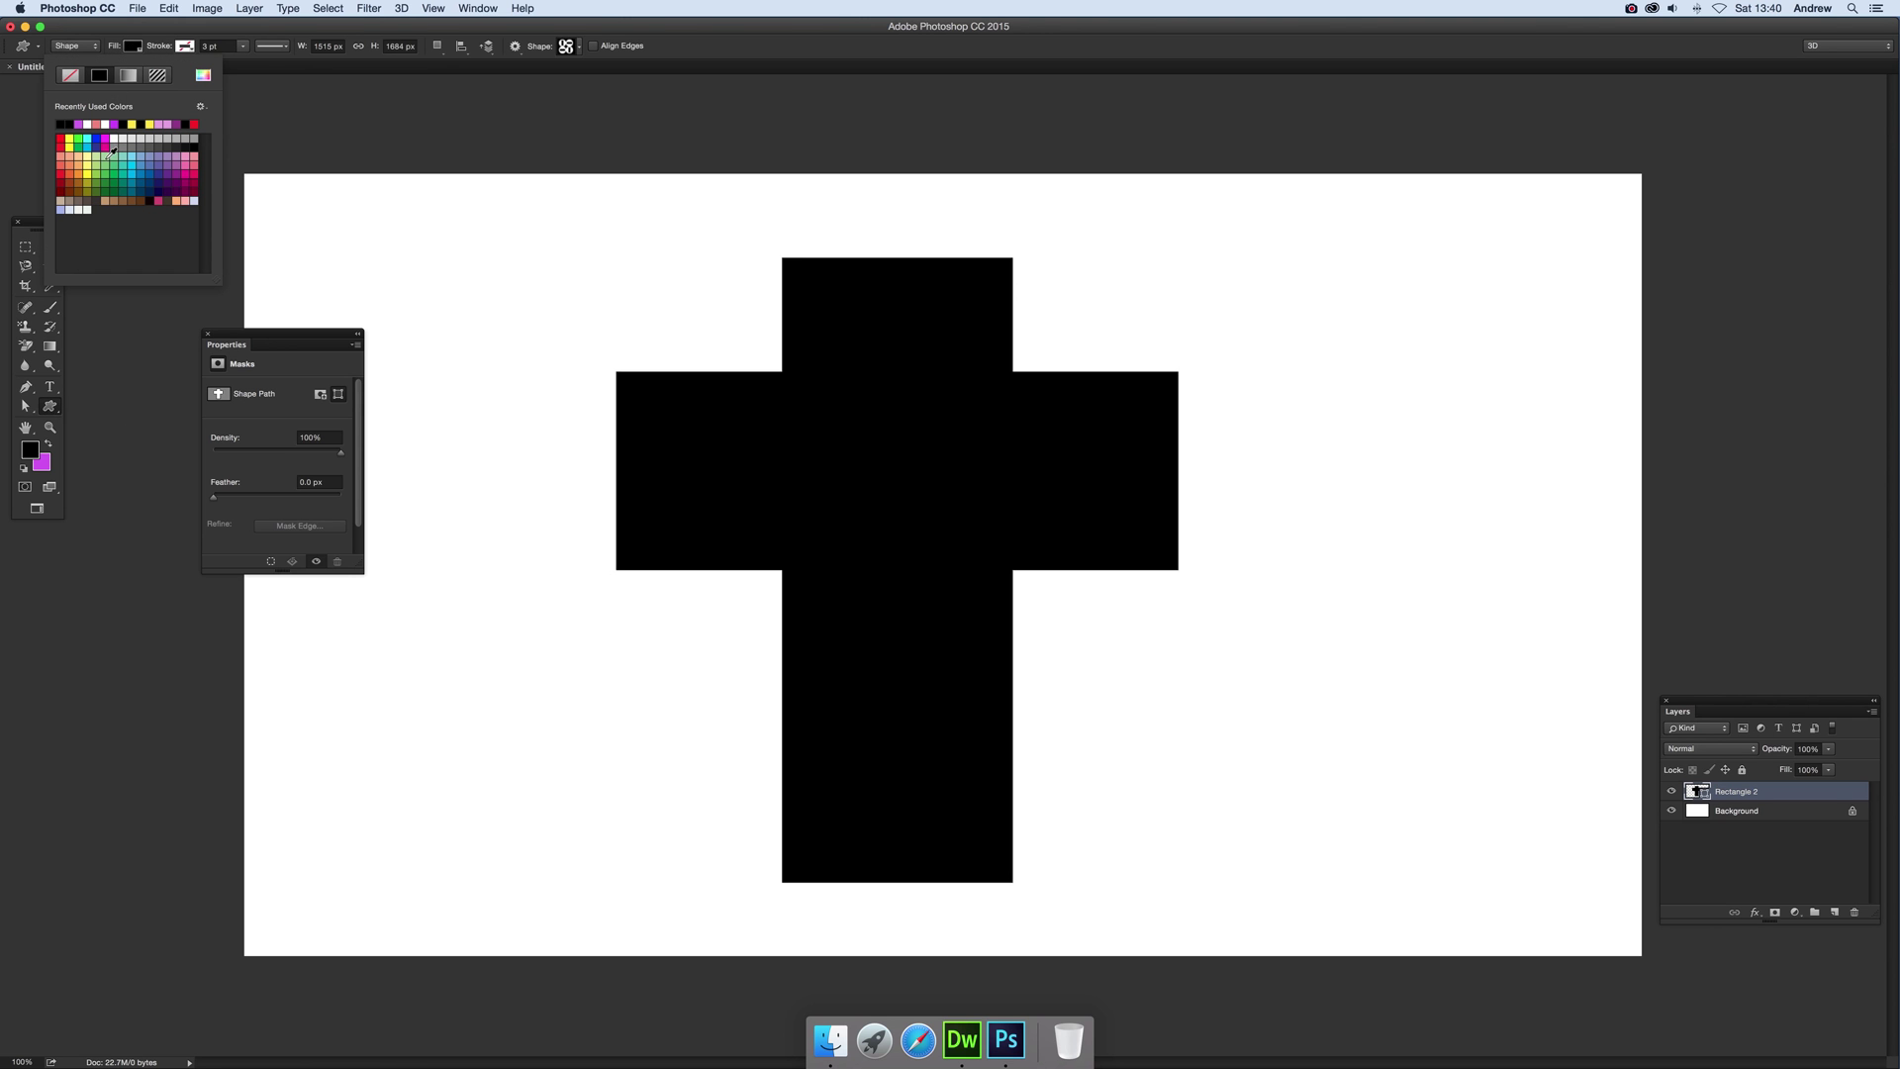
pyautogui.click(105, 157)
# - Give the cross a 3 pt black outline, replacing the initial purple stroke
pyautogui.click(186, 46)
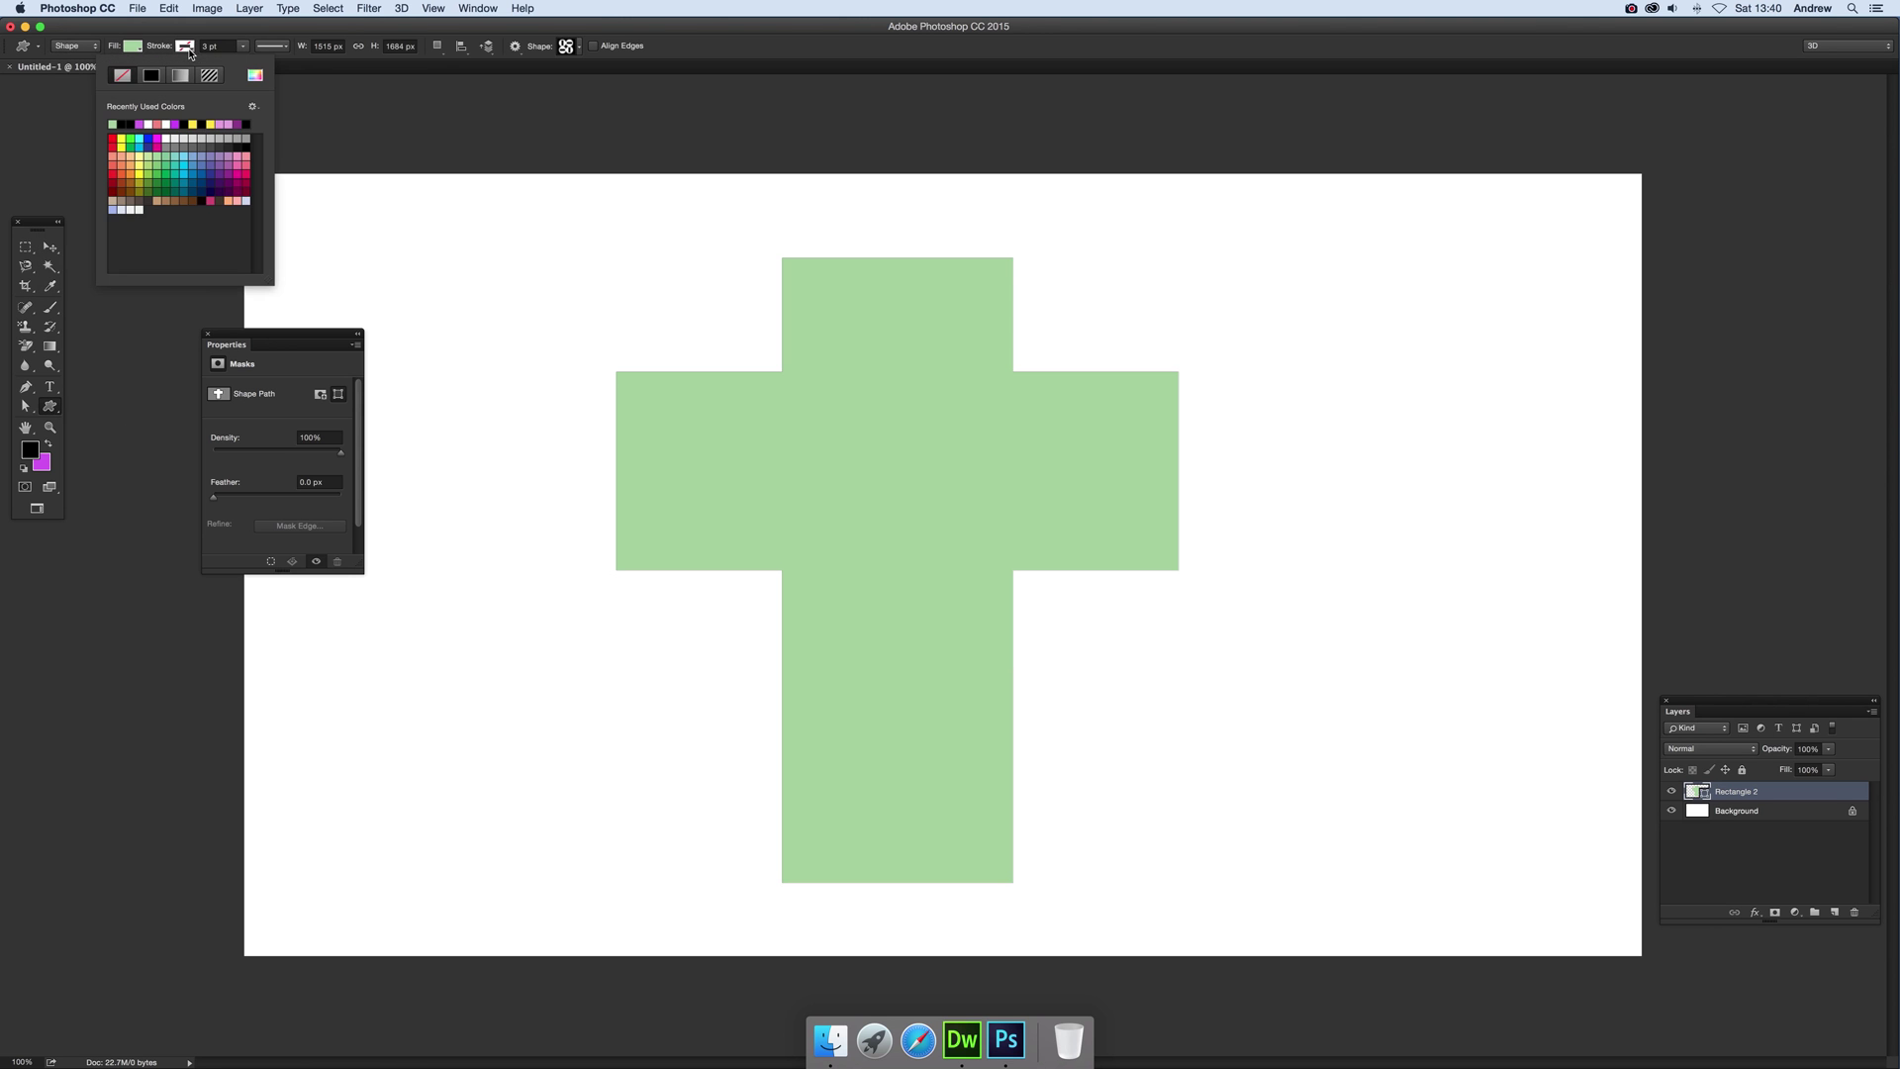
pyautogui.click(146, 123)
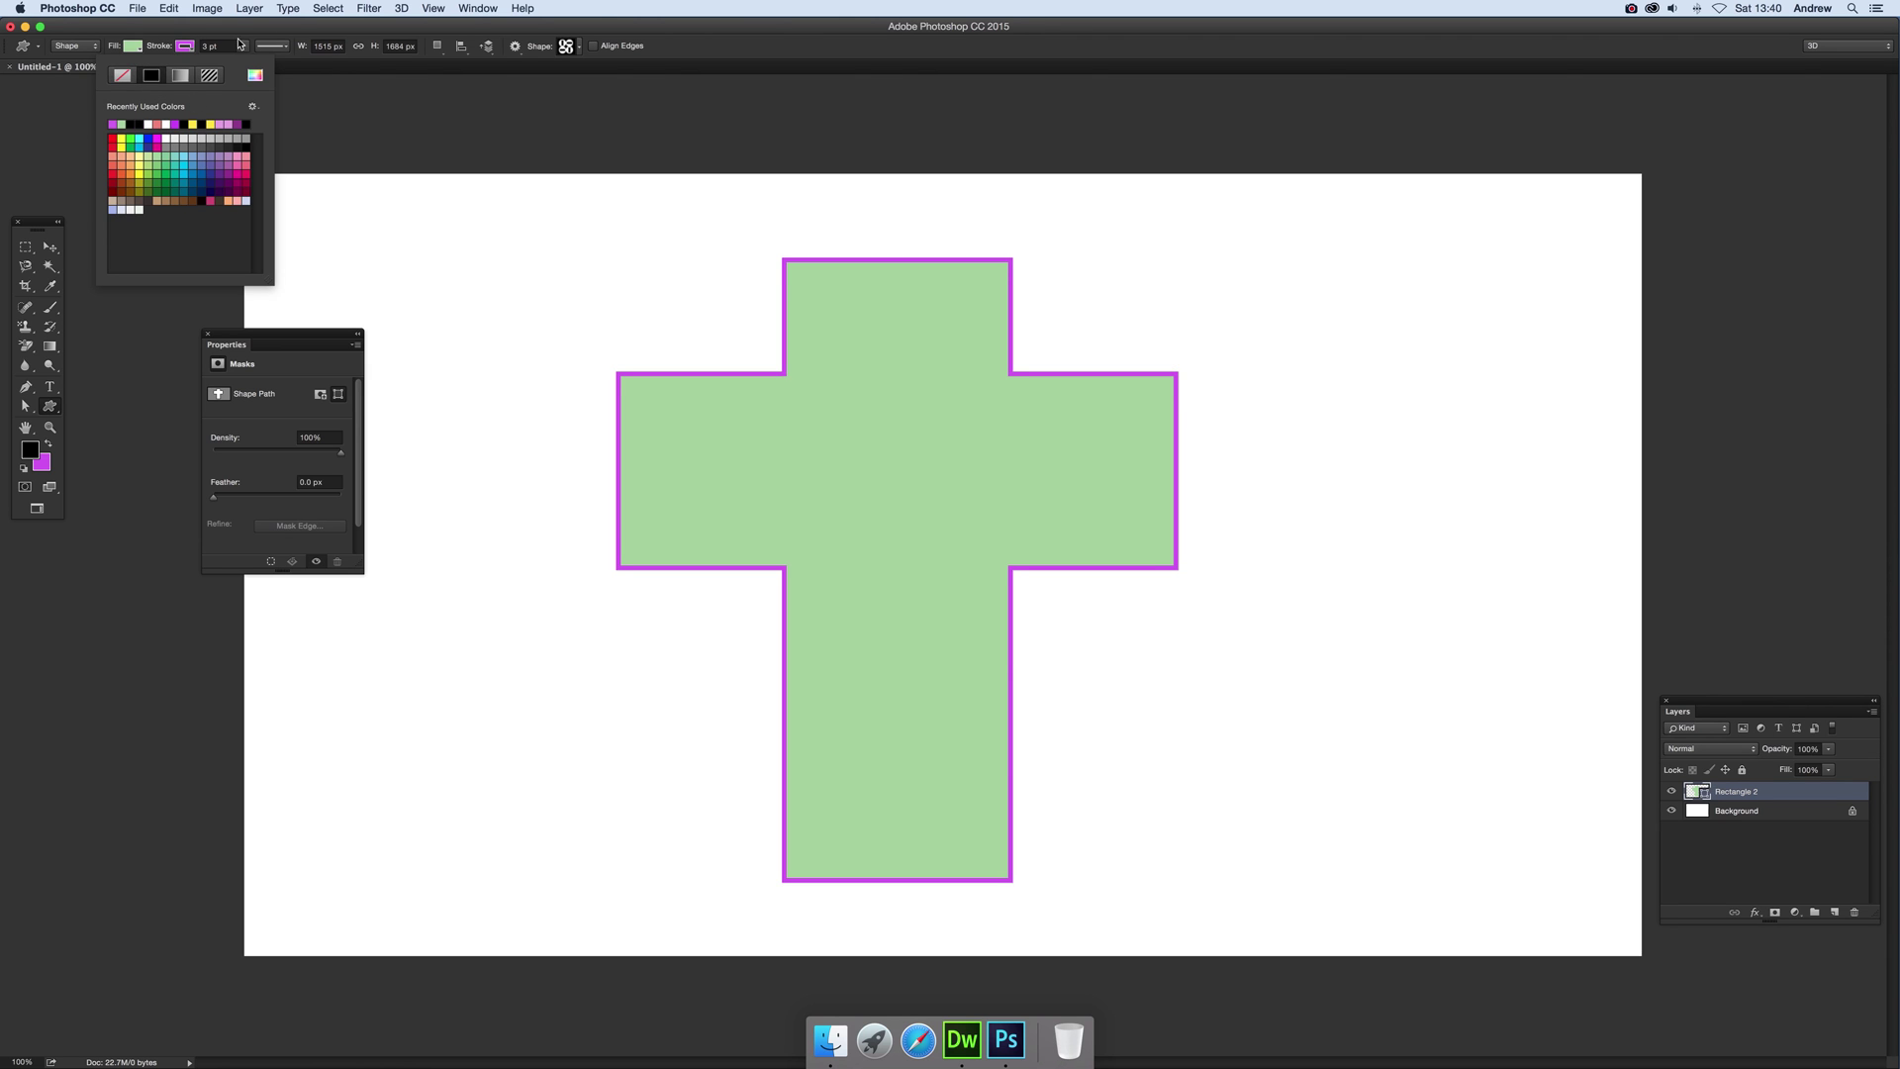
pyautogui.click(192, 52)
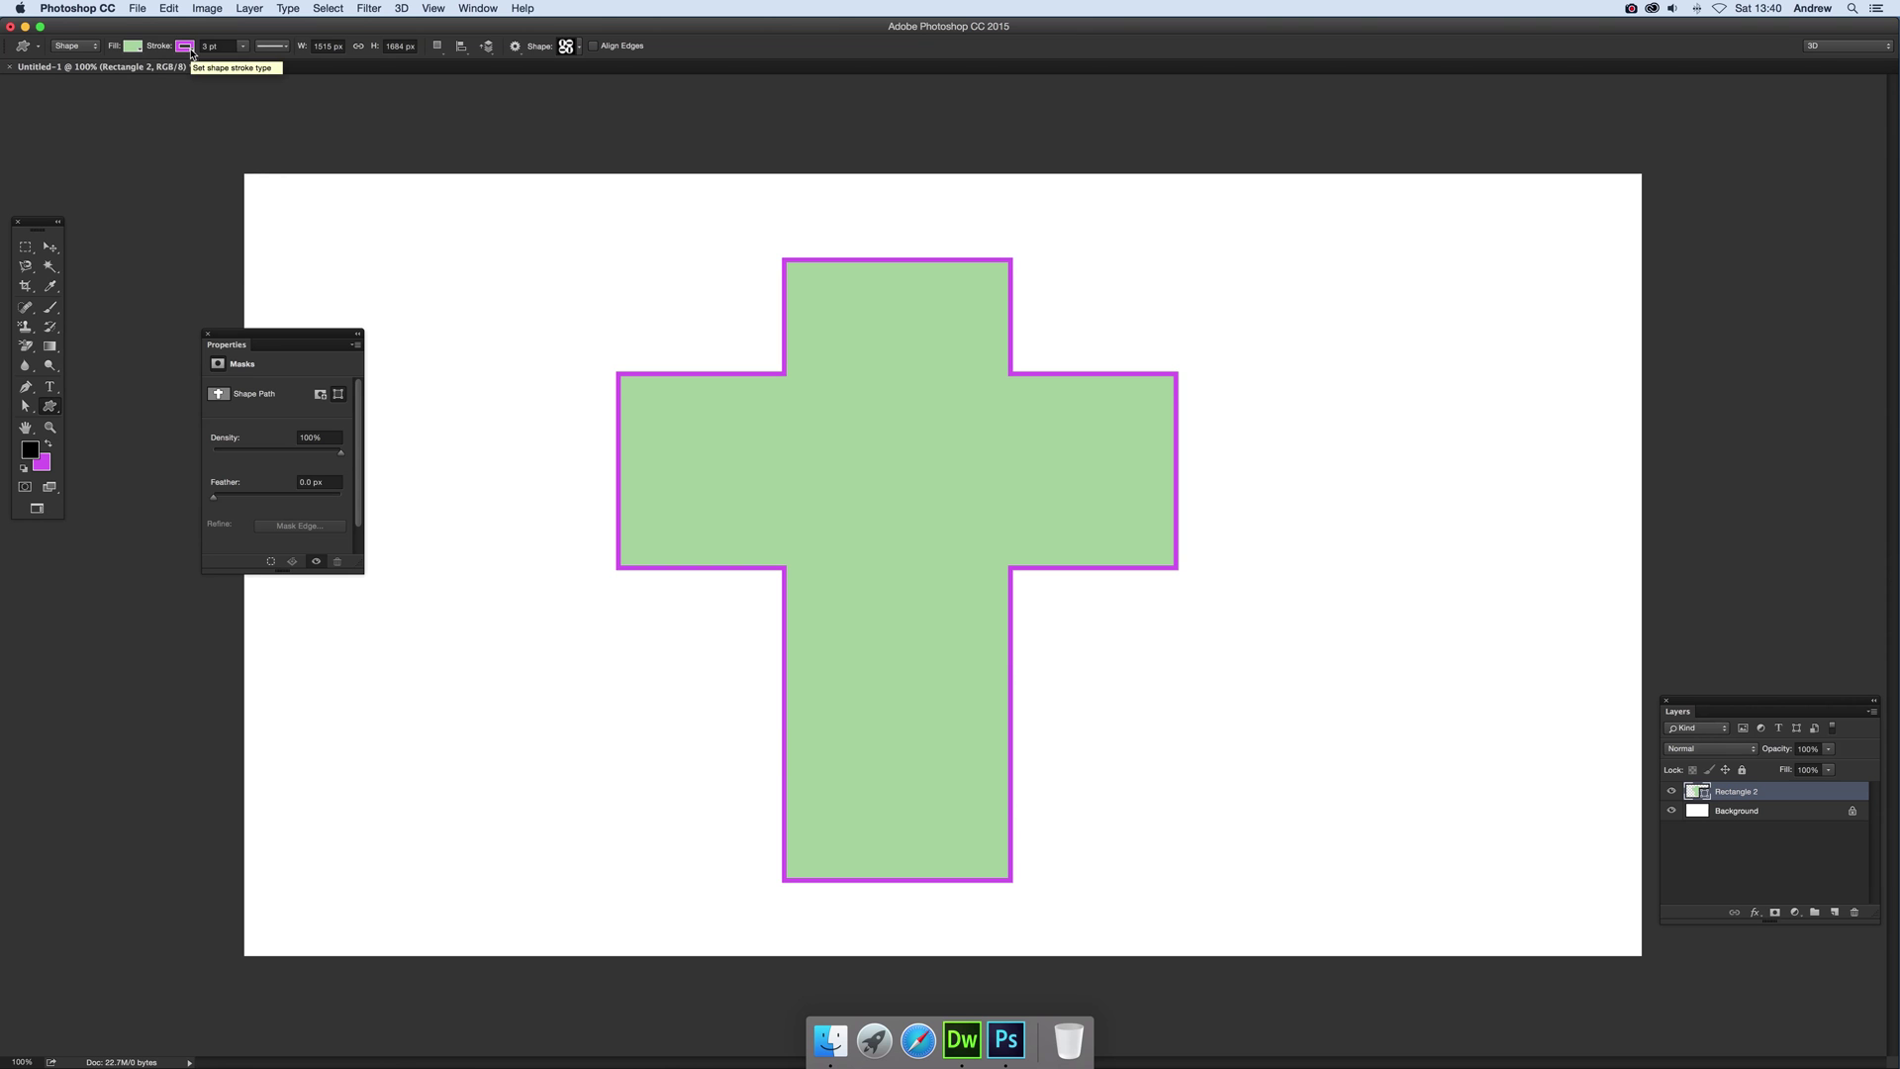
pyautogui.click(185, 47)
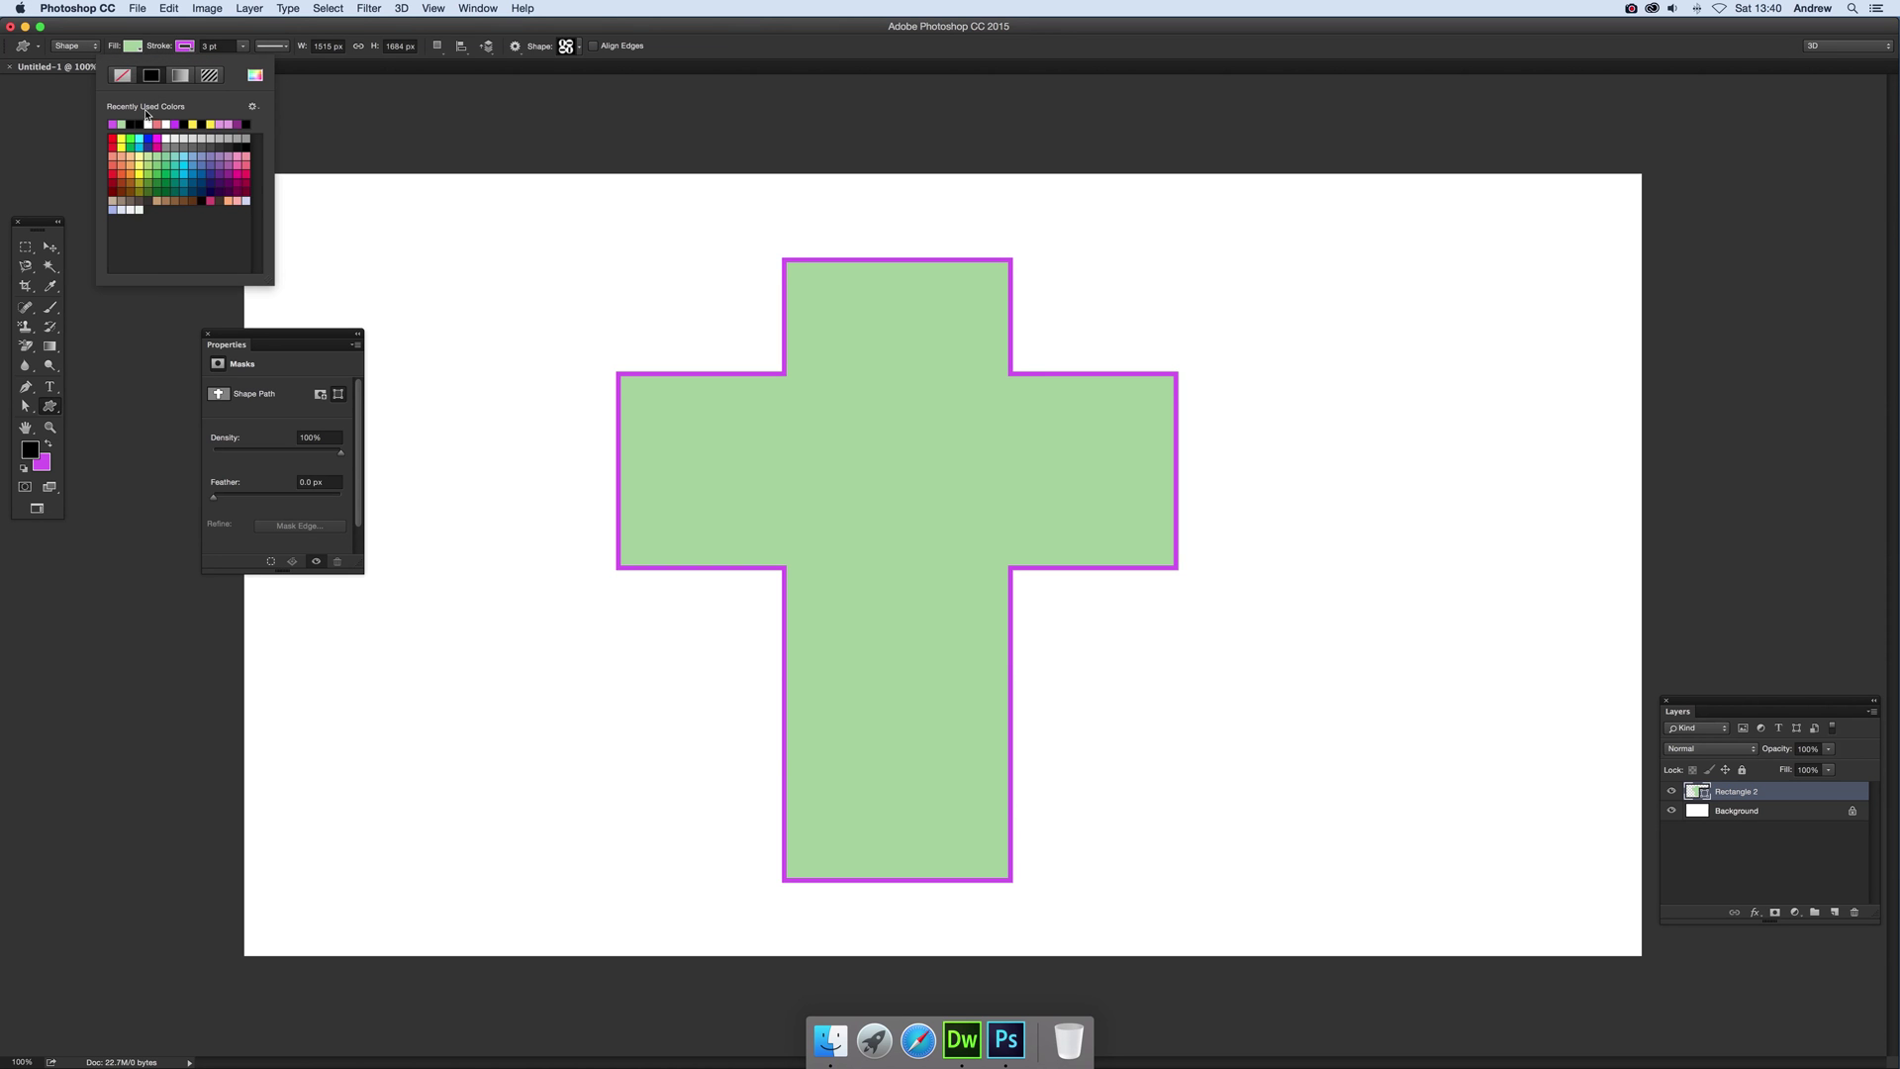
pyautogui.click(135, 124)
pyautogui.click(654, 185)
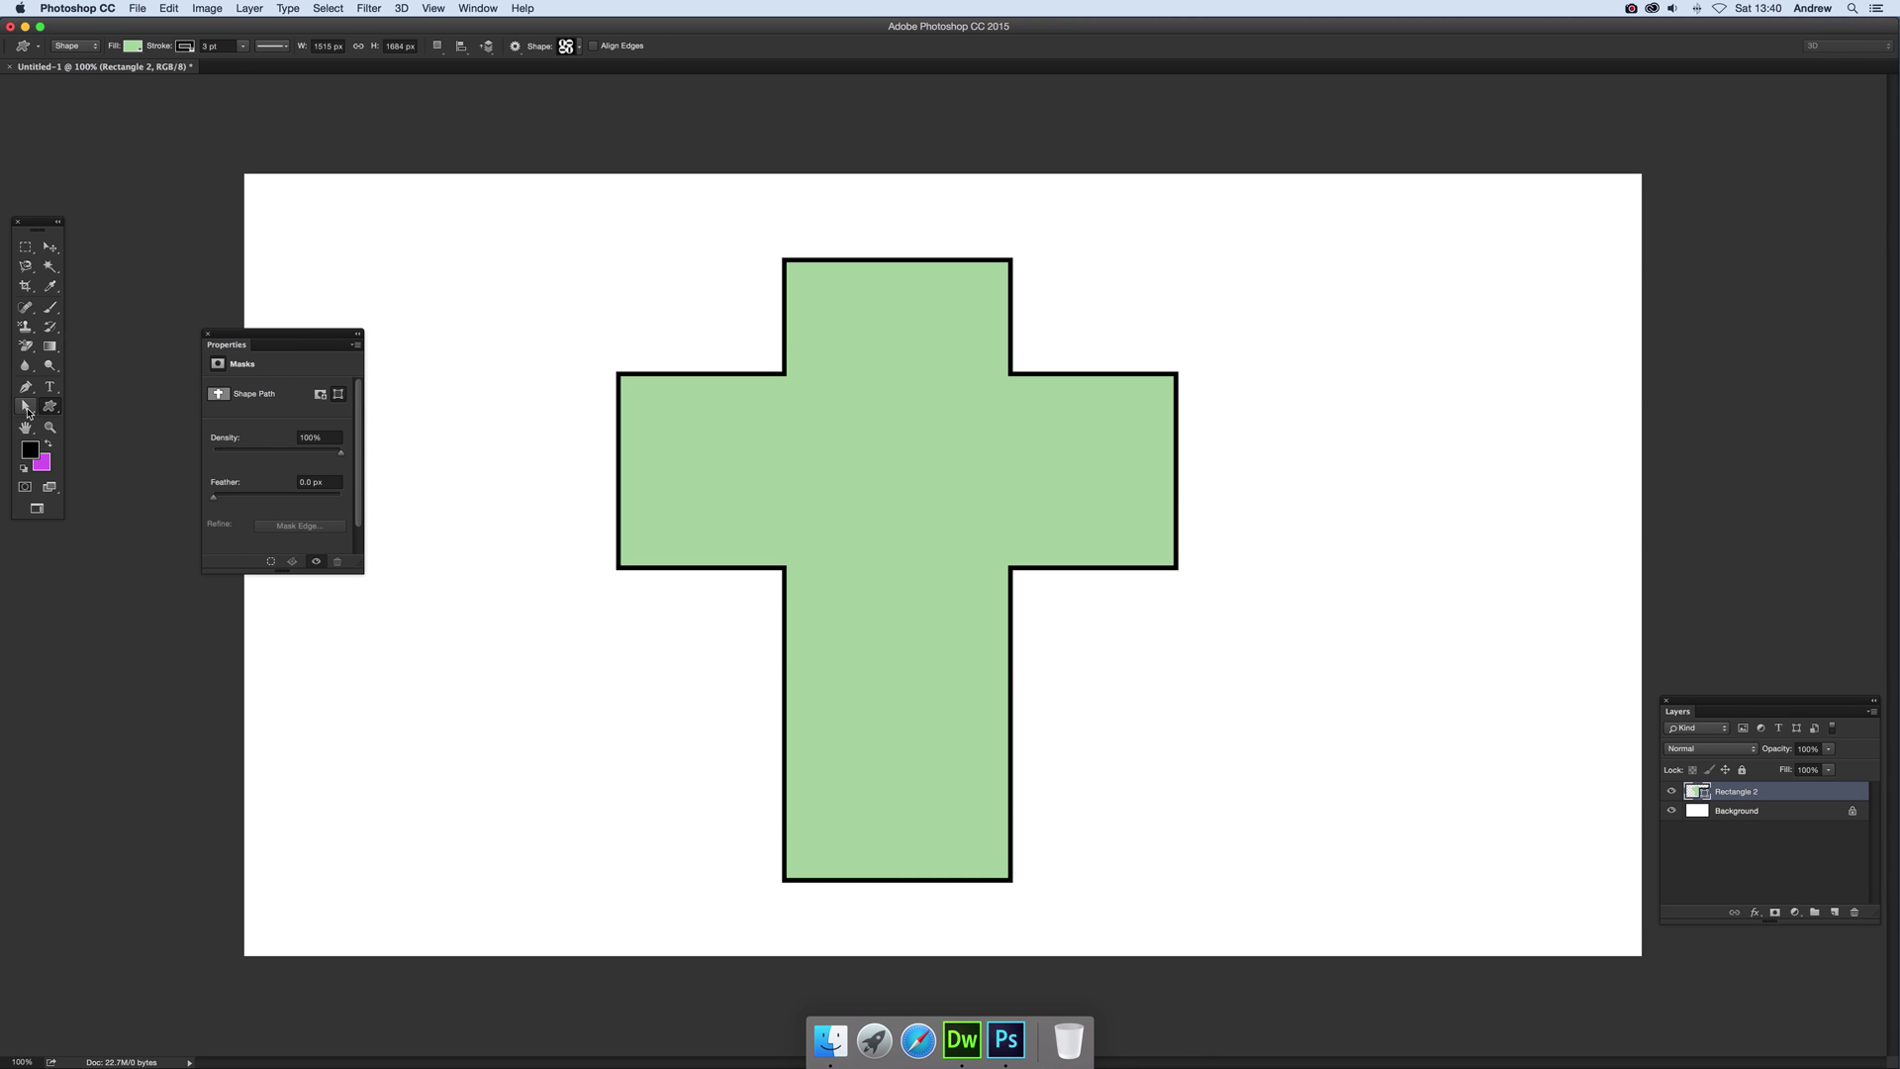
pyautogui.click(26, 406)
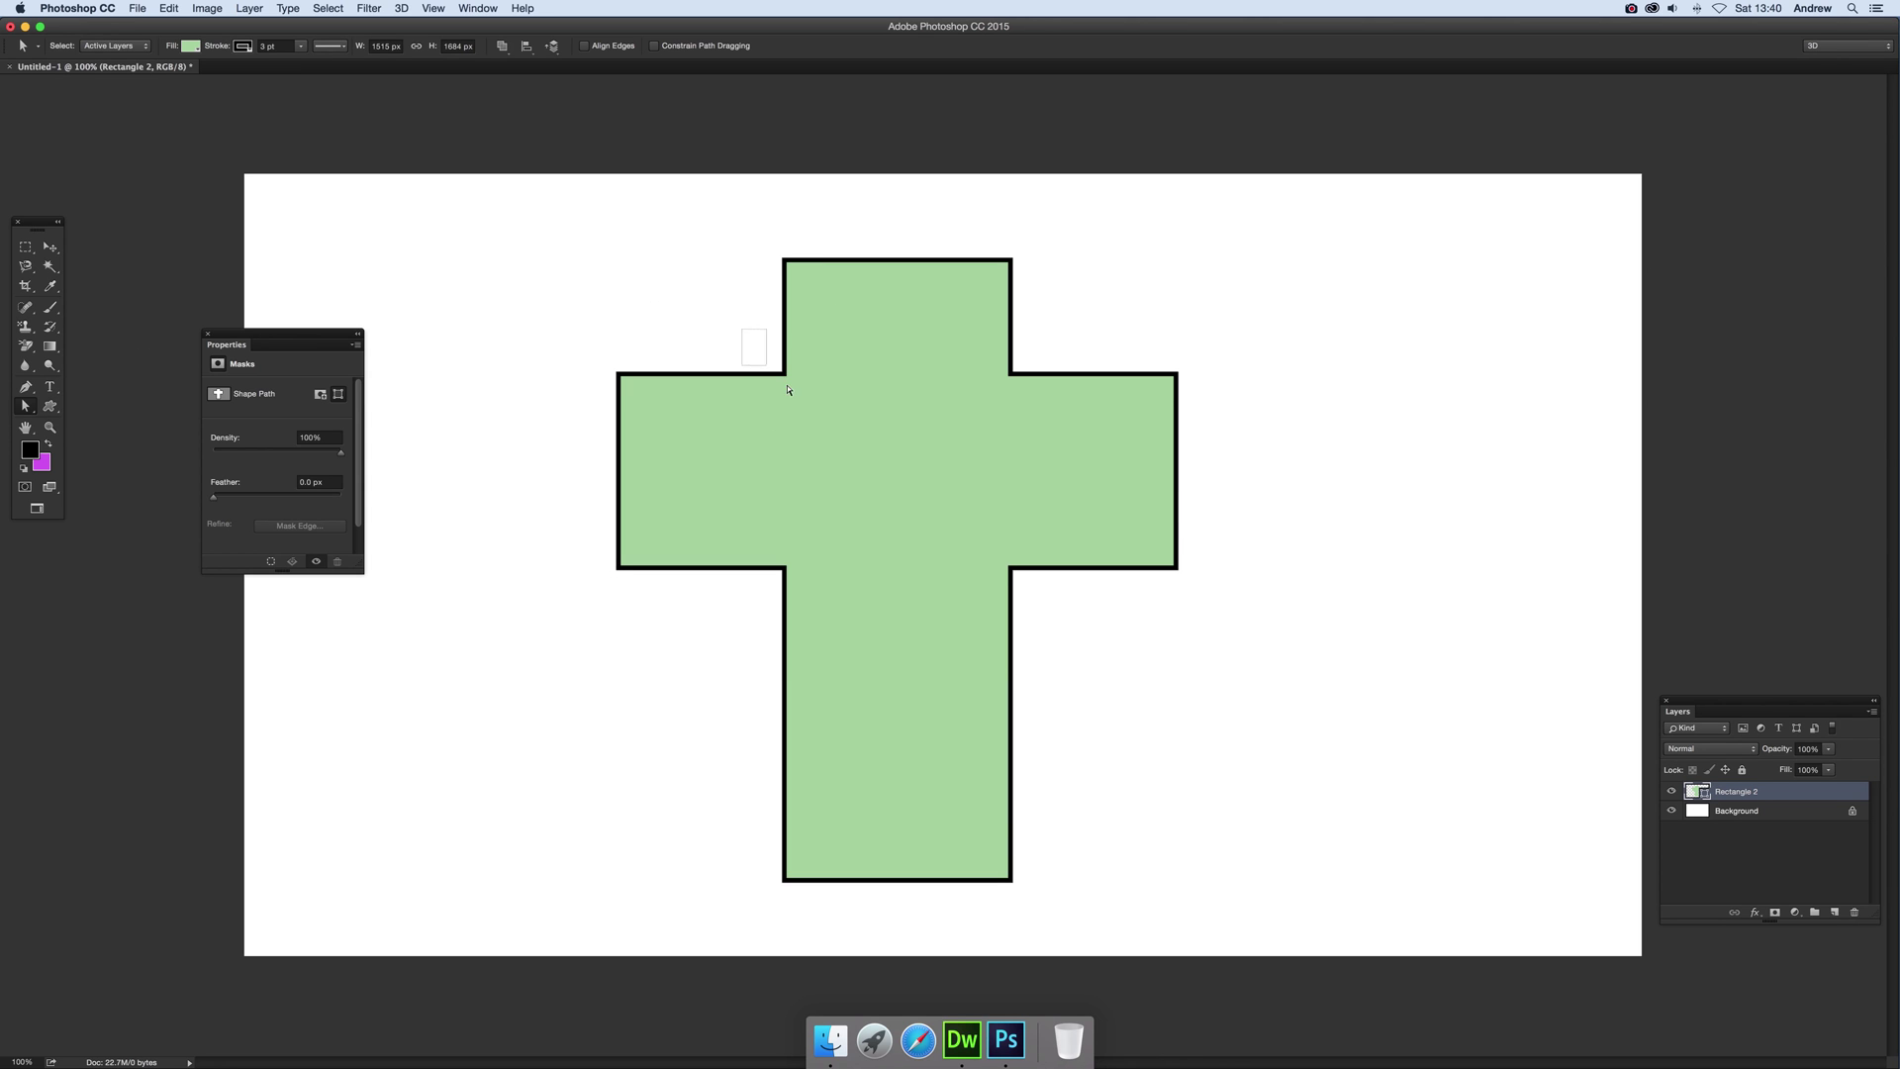
# - Pull the cross's four inner corner anchors inward so each arm tapers toward the centre
pyautogui.click(833, 406)
pyautogui.moveTo(783, 374)
pyautogui.mouseDown()
pyautogui.moveTo(768, 347)
pyautogui.moveTo(799, 409)
pyautogui.moveTo(788, 394)
pyautogui.mouseUp()
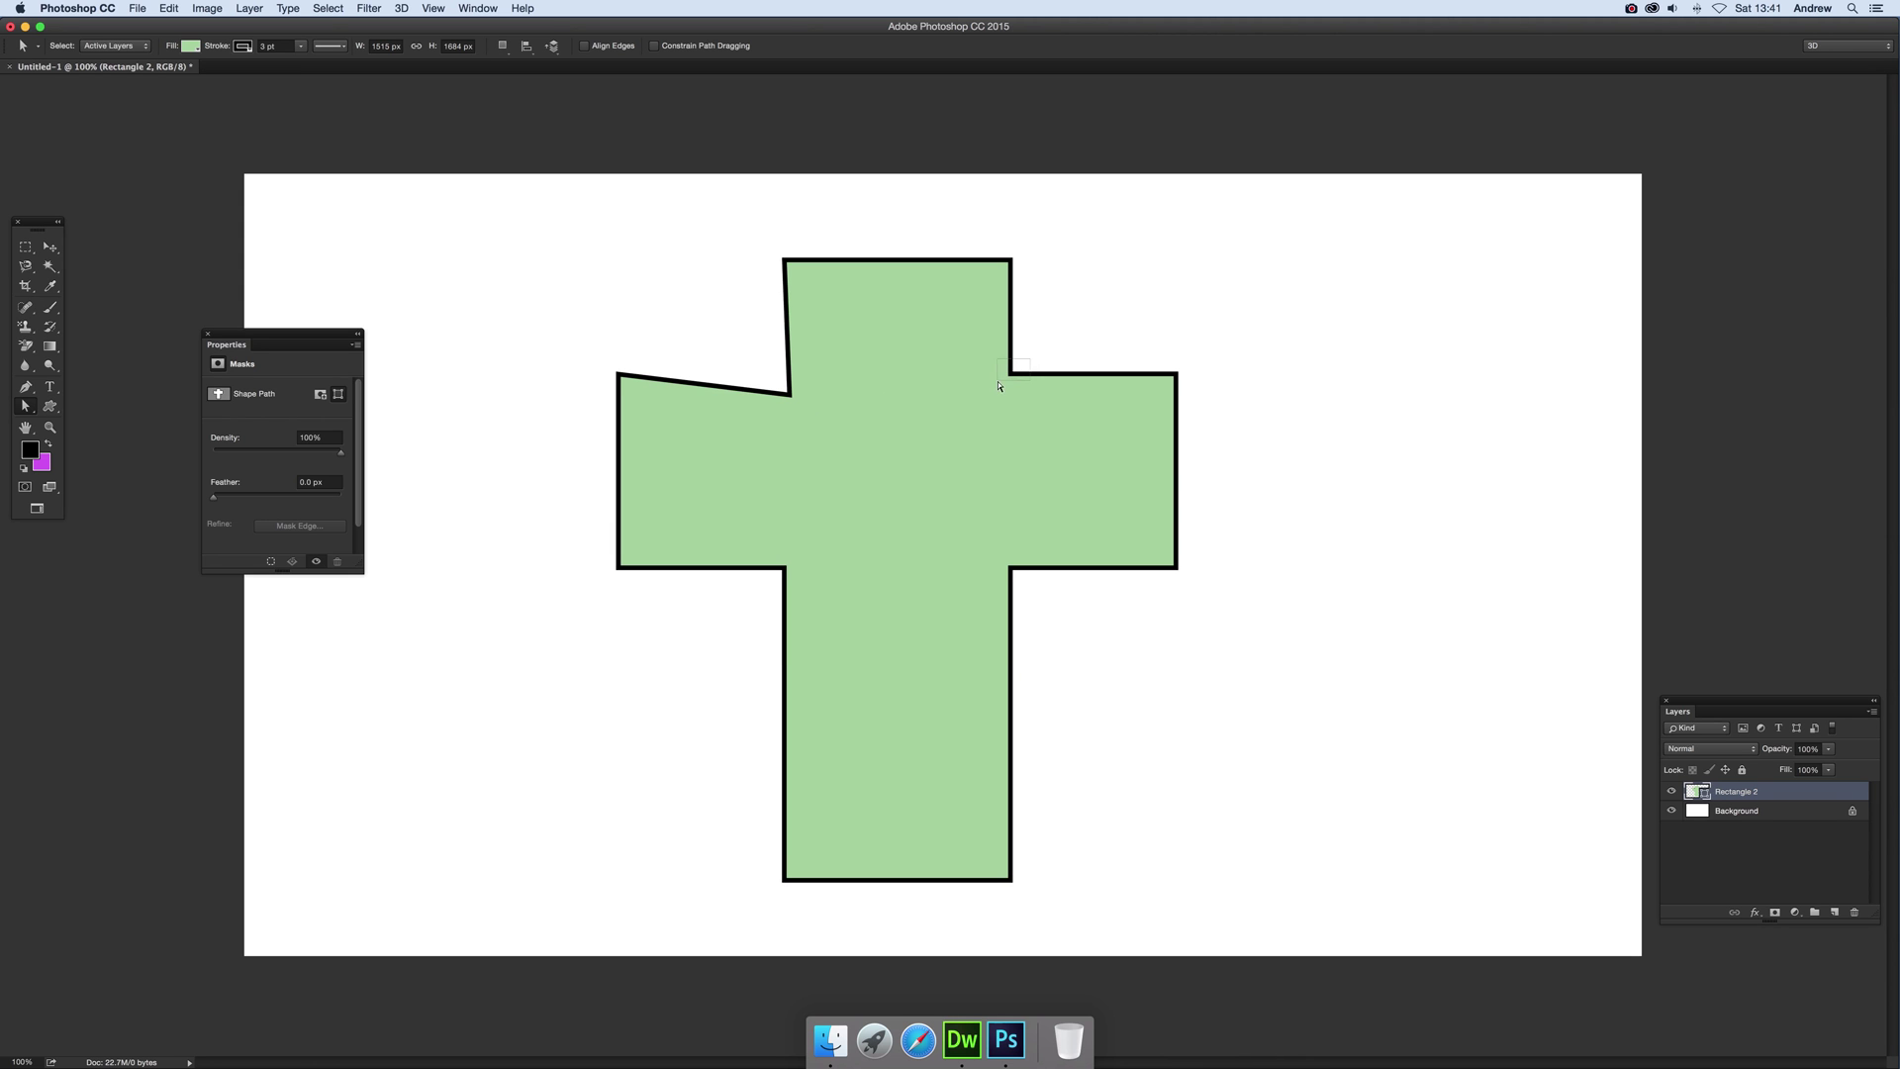
pyautogui.moveTo(1011, 373); pyautogui.dragTo(978, 392)
pyautogui.moveTo(1012, 570); pyautogui.dragTo(984, 534)
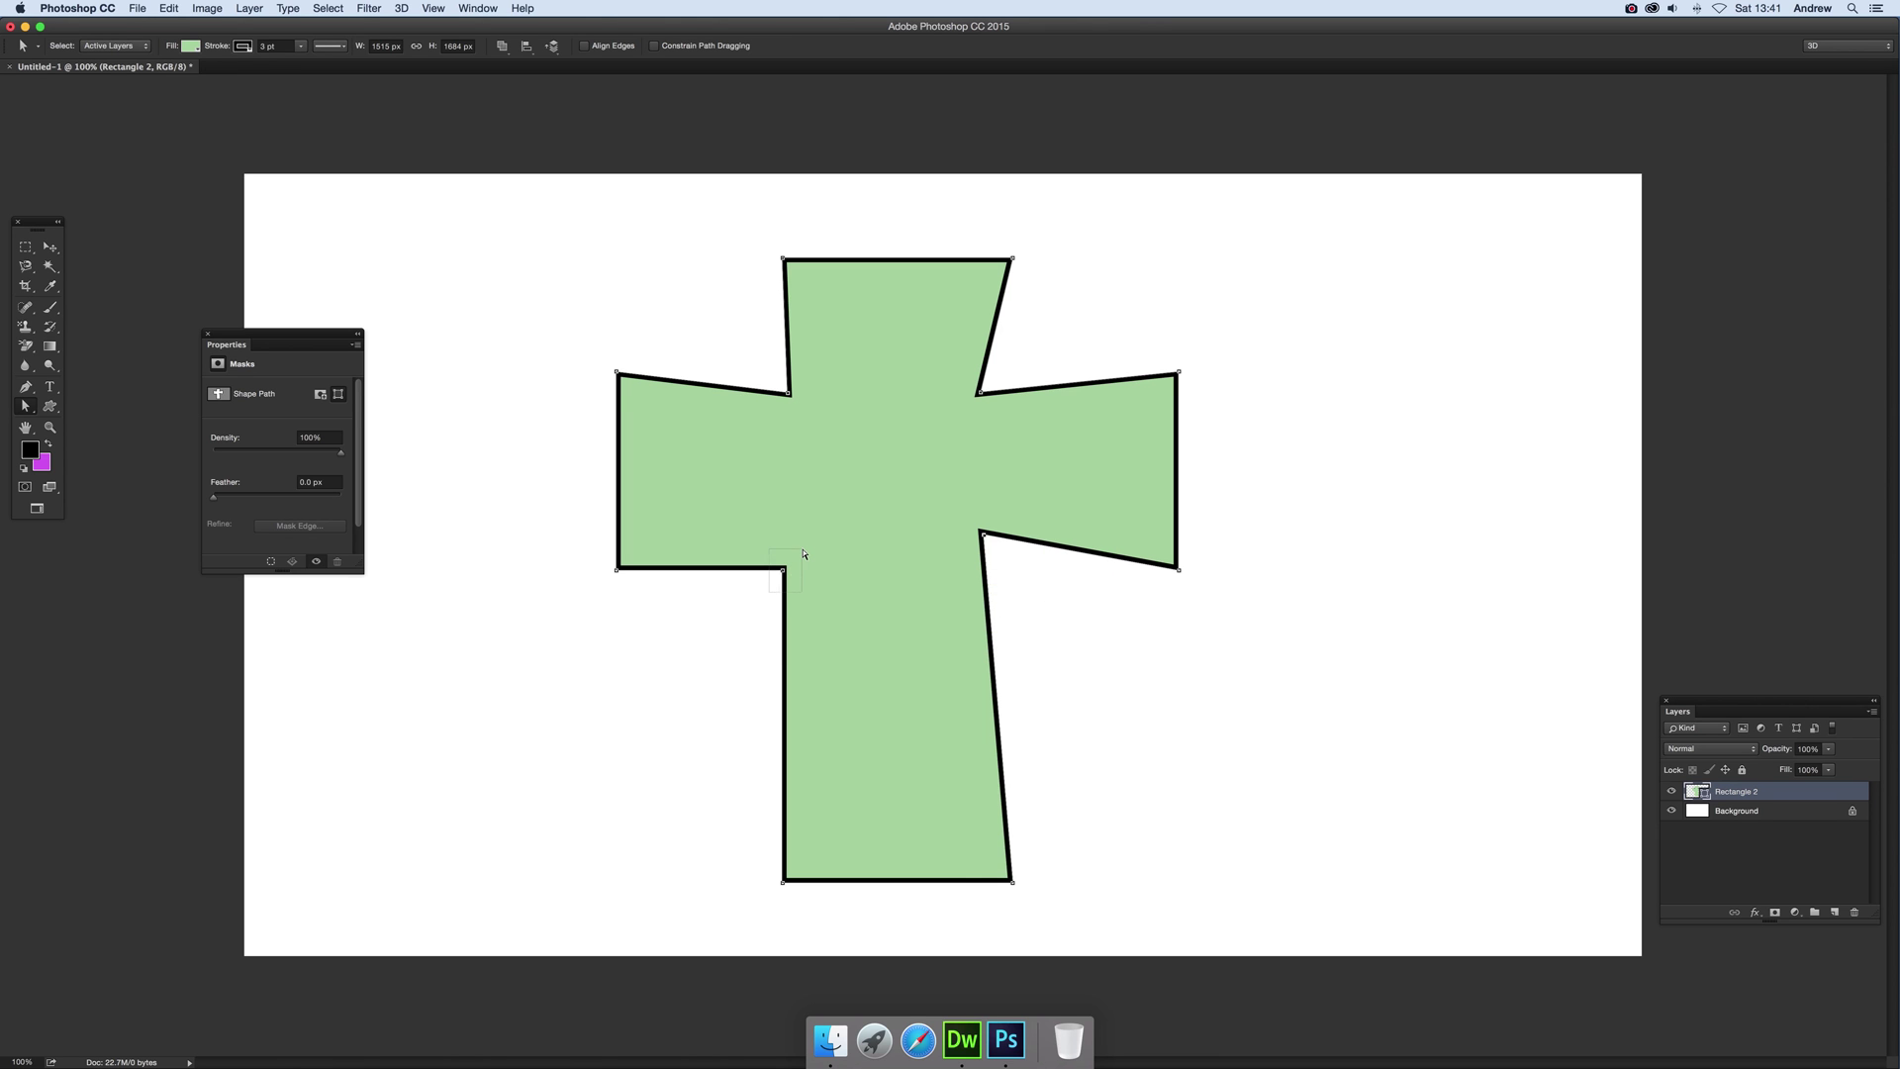
pyautogui.moveTo(784, 570); pyautogui.dragTo(831, 517)
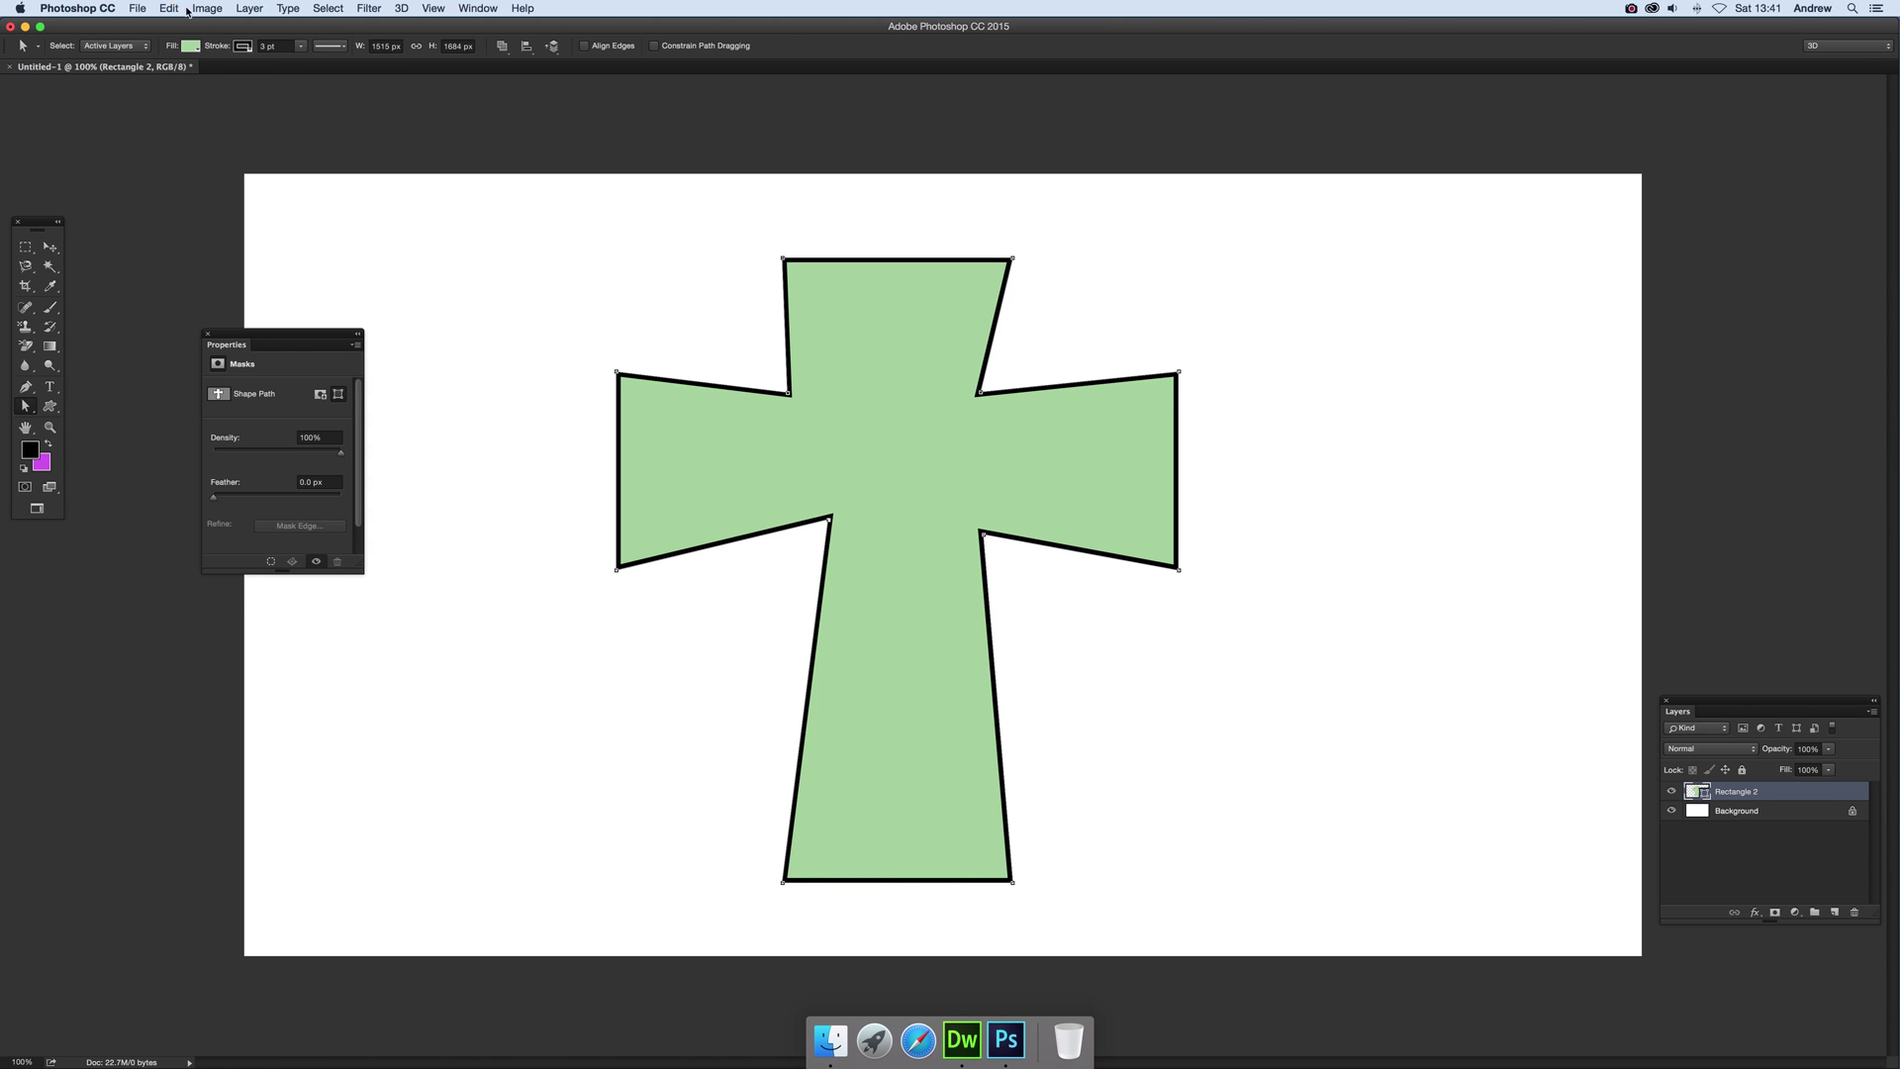
pyautogui.click(170, 9)
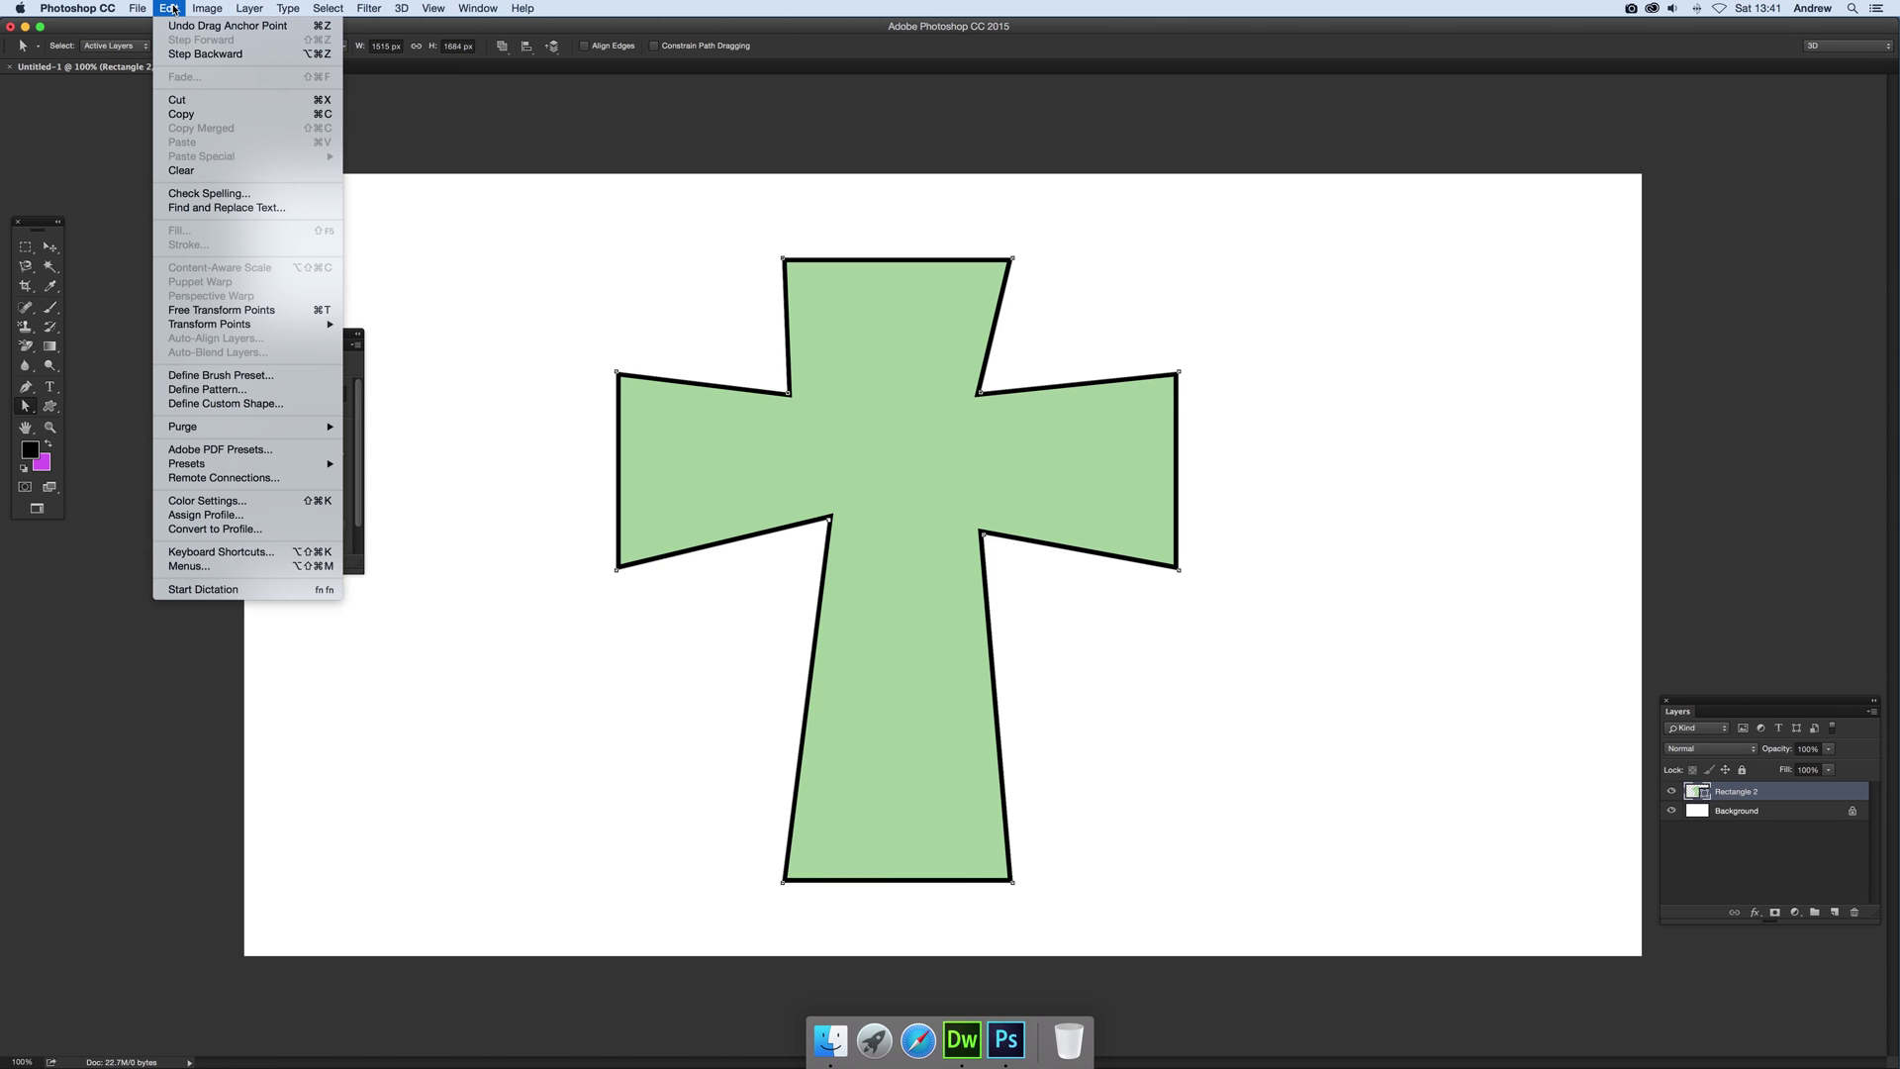
# - Define the flared cross as custom shape 'Shape 103'
pyautogui.click(226, 403)
pyautogui.click(1115, 488)
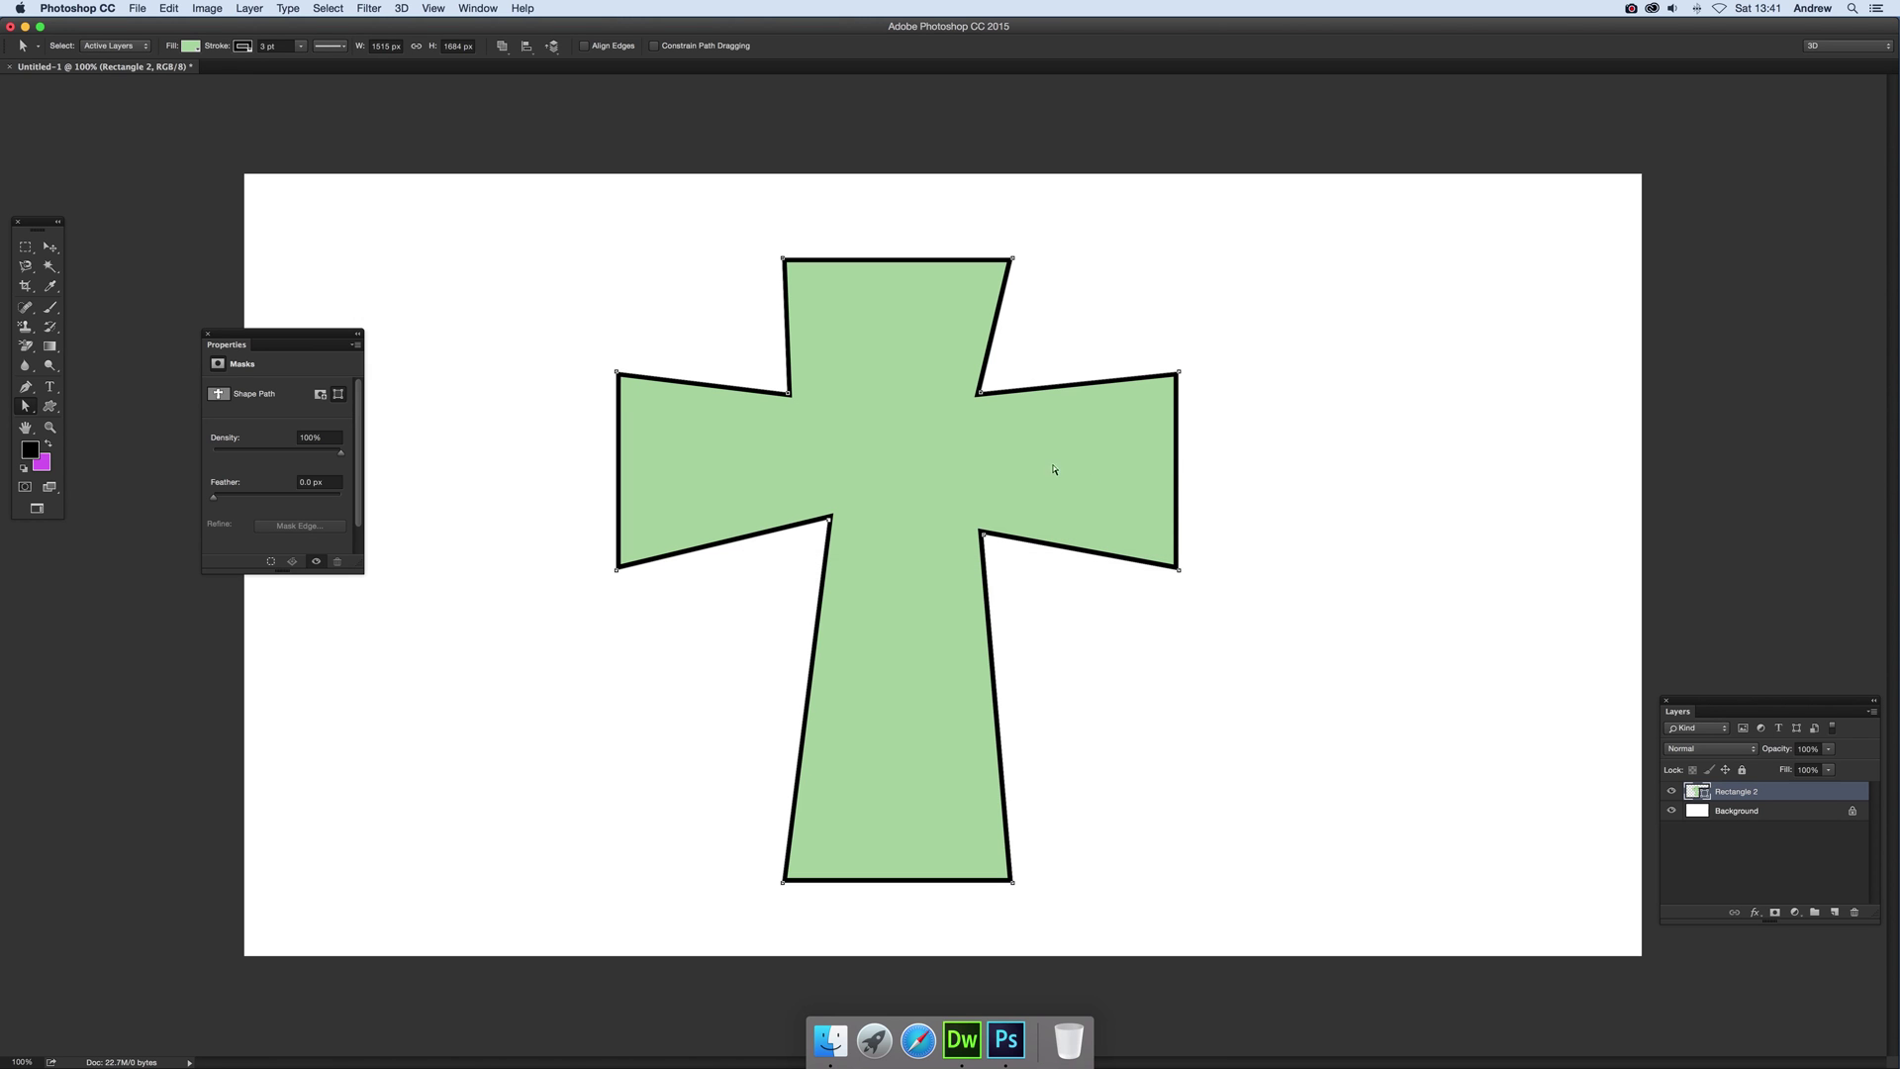